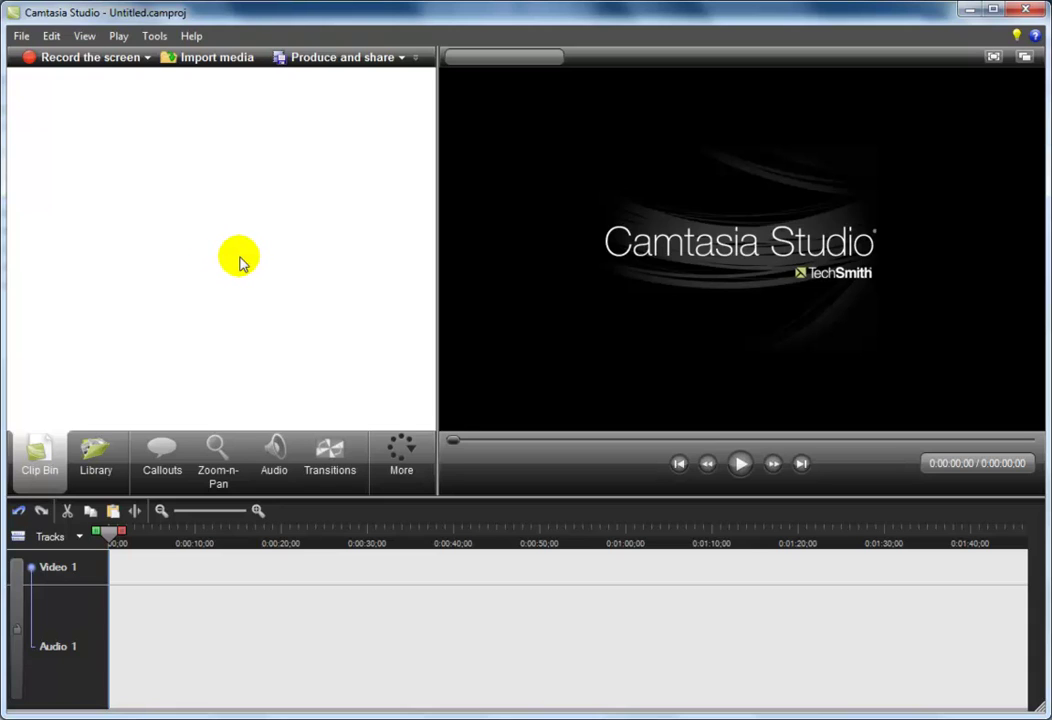
# - Import the USA mobile website MP4 (2:58, 720 x 406) into the clip bin
pyautogui.click(212, 60)
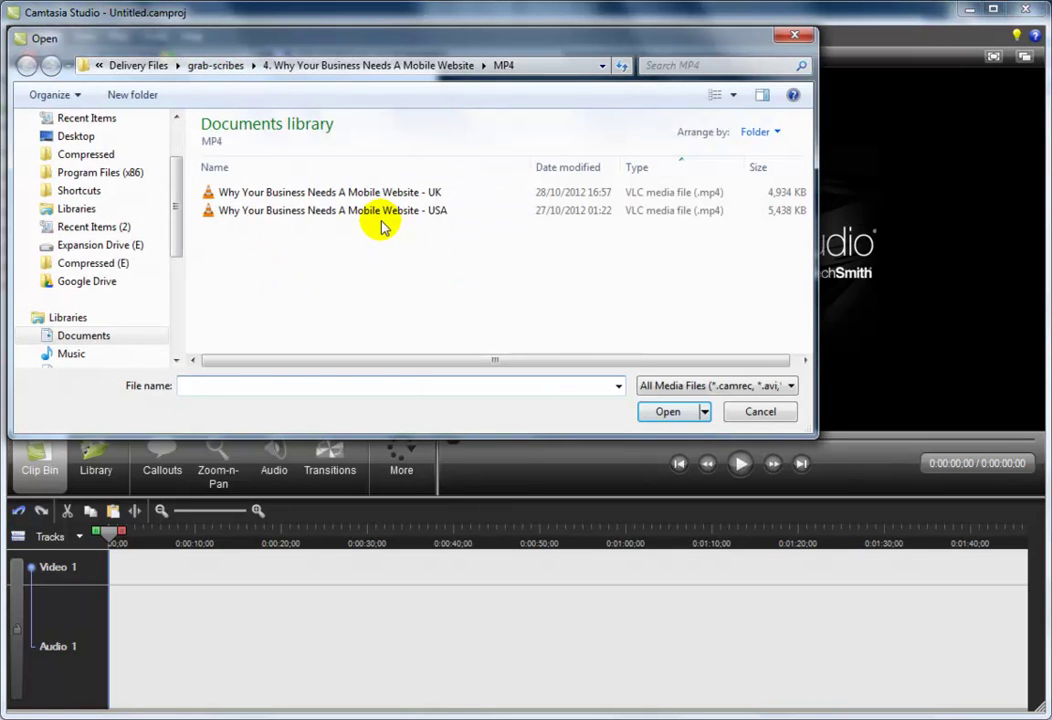
pyautogui.click(372, 212)
pyautogui.click(677, 413)
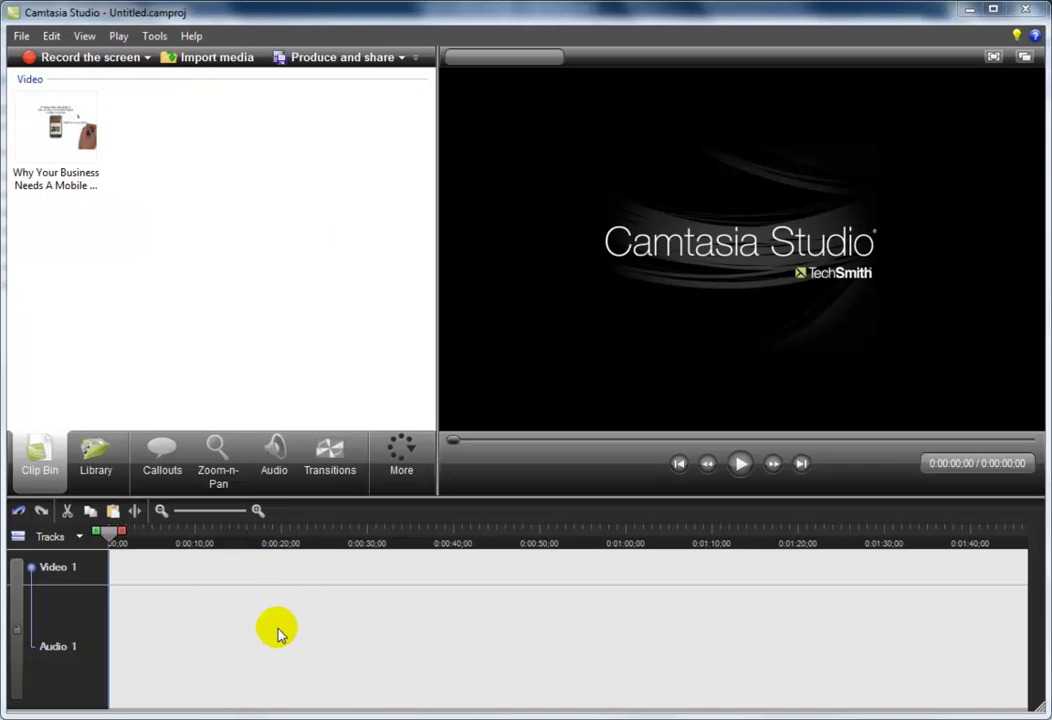
# - Add the USA clip to the timeline so it spans Video 1 and Audio 1 for 2:58
pyautogui.rightClick(58, 128)
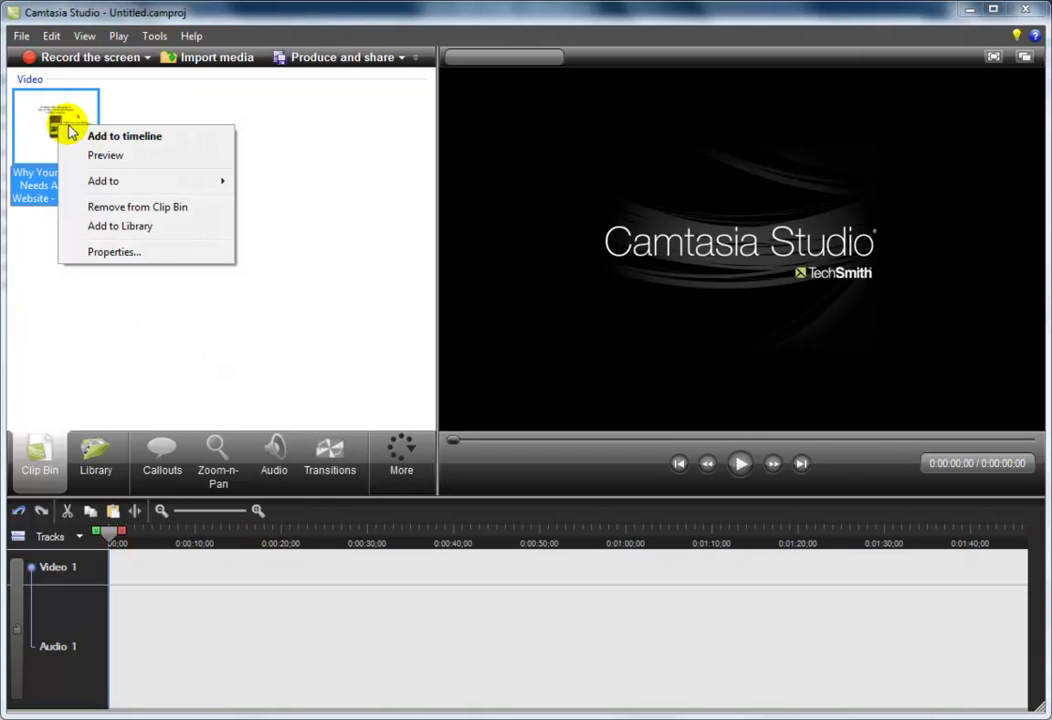
pyautogui.click(154, 136)
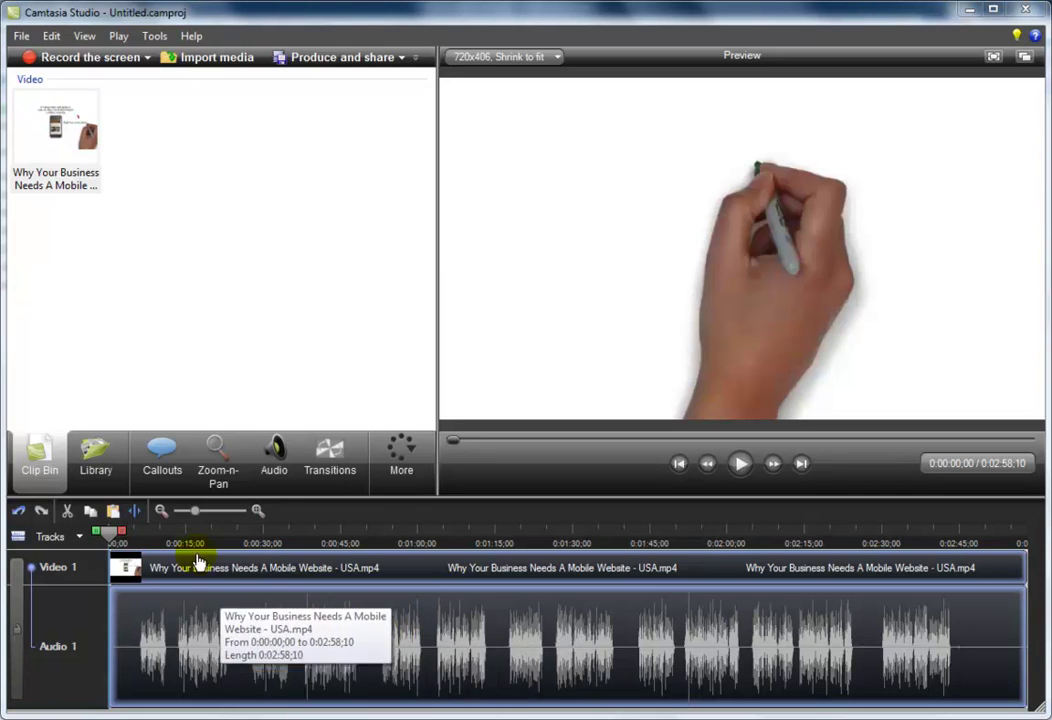
pyautogui.moveTo(80, 540)
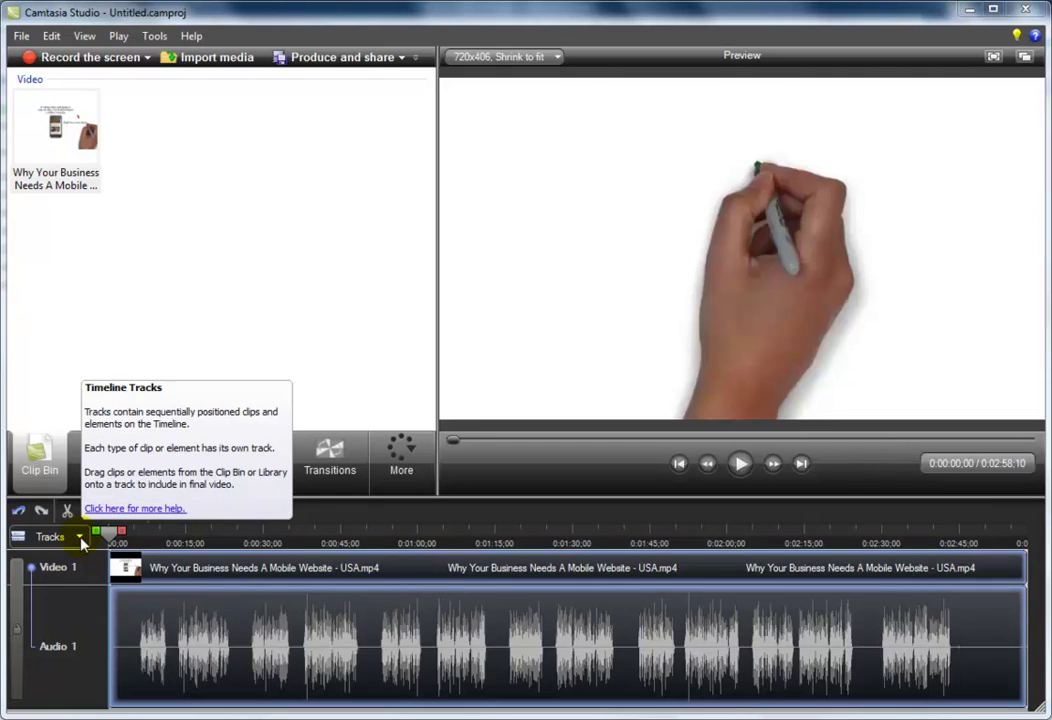
# - Show the Callout track on the timeline and bring up the Callouts editing panel
pyautogui.click(80, 537)
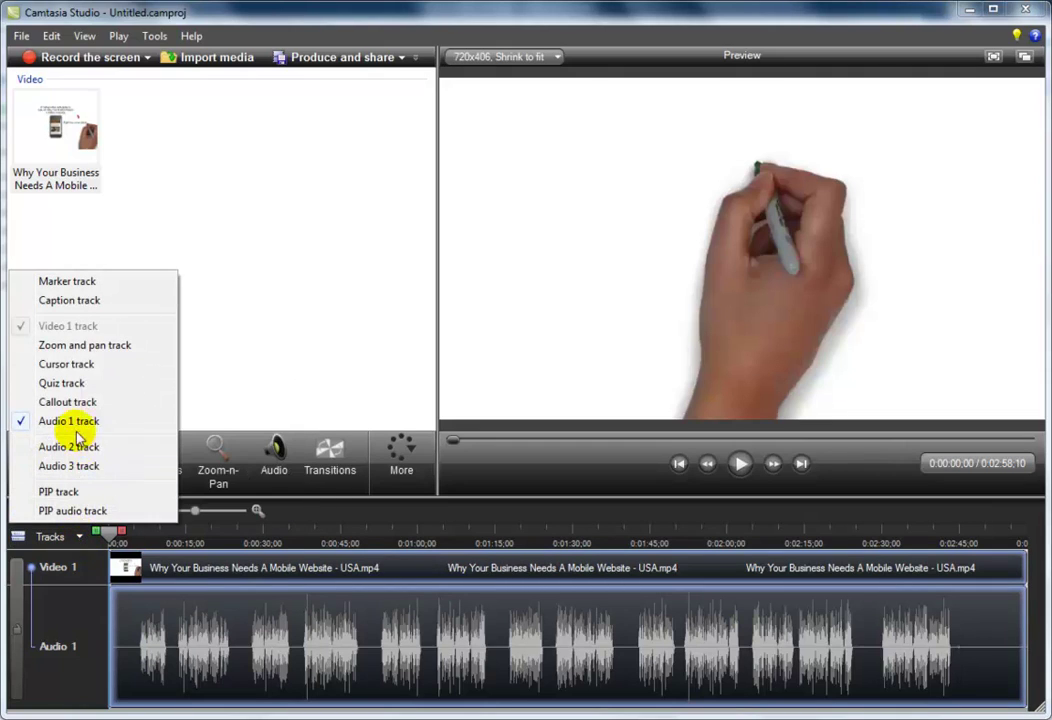
pyautogui.click(67, 402)
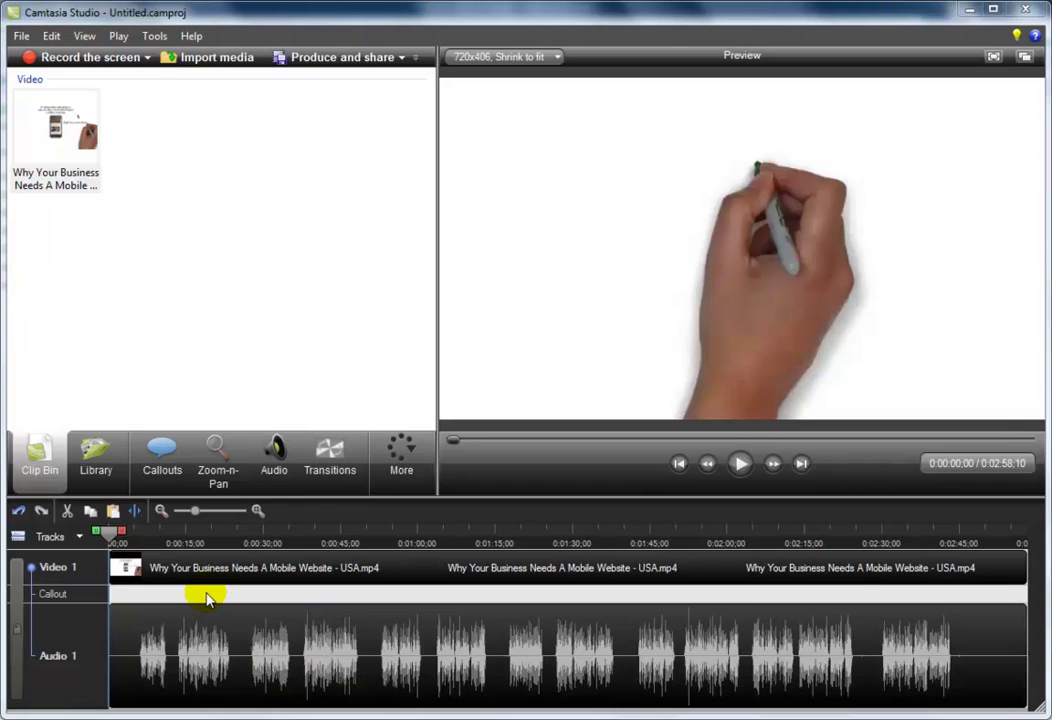
pyautogui.click(166, 458)
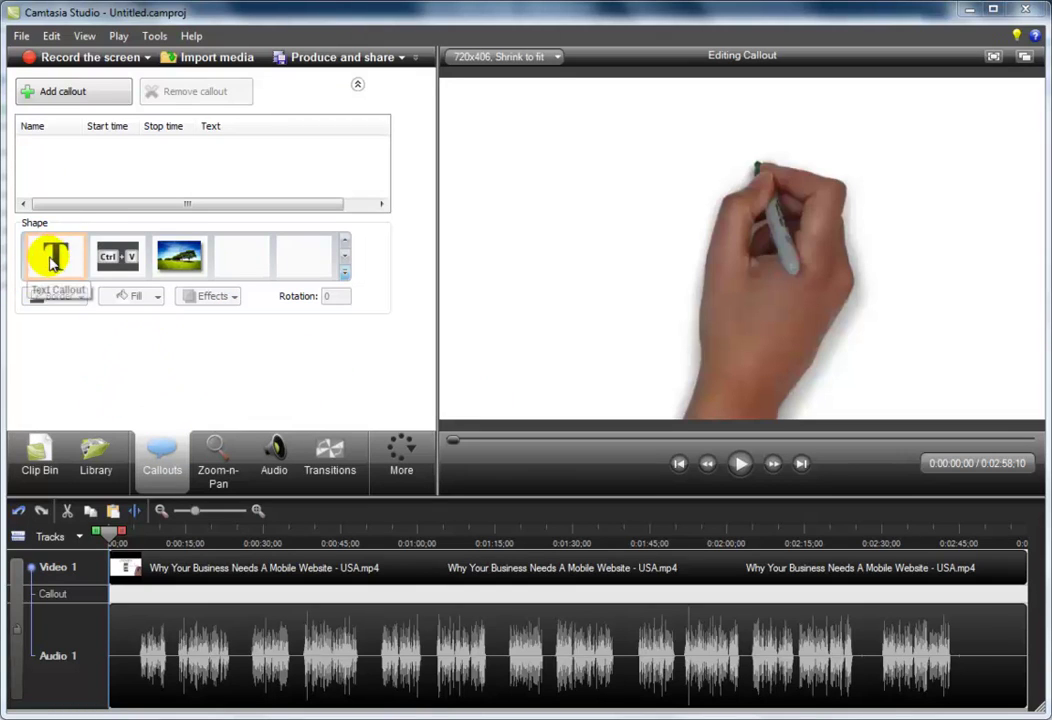
# - Add a Special 'T' text callout at 0:00 containing the 'Tel:' sample phone number, then select its text
pyautogui.click(344, 270)
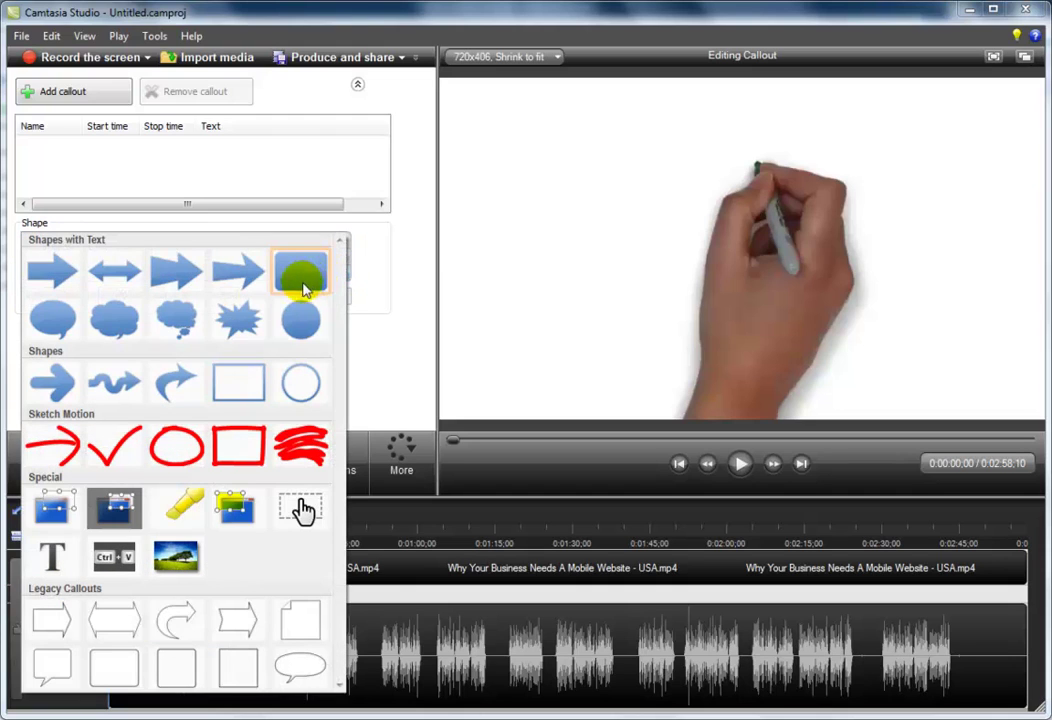
pyautogui.click(52, 548)
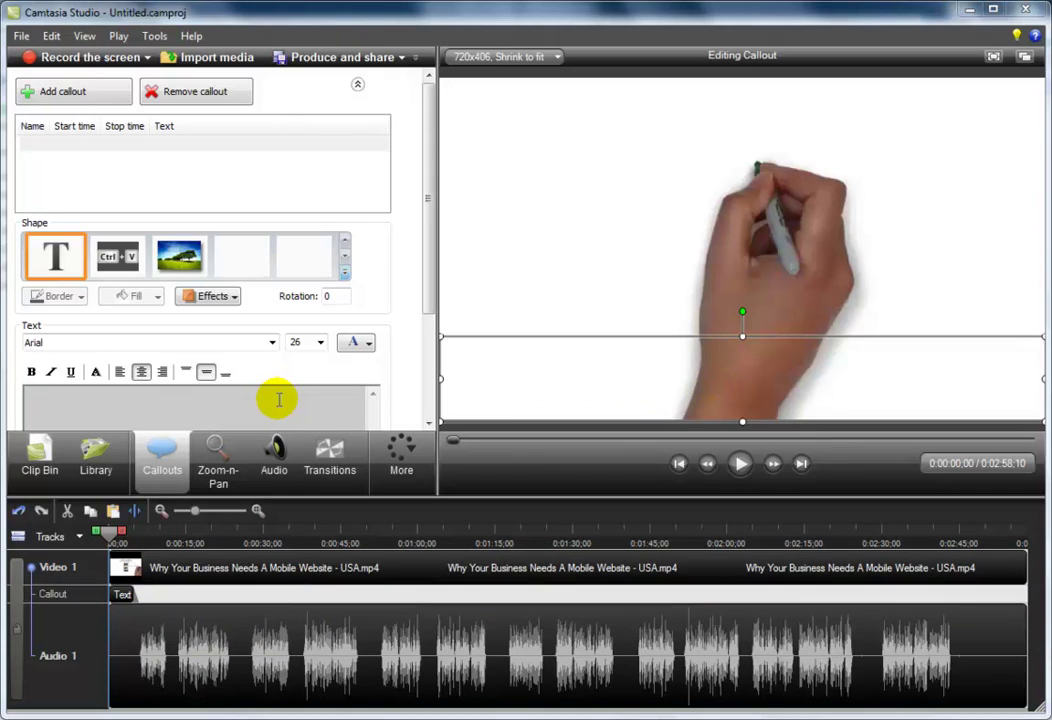
pyautogui.click(205, 400)
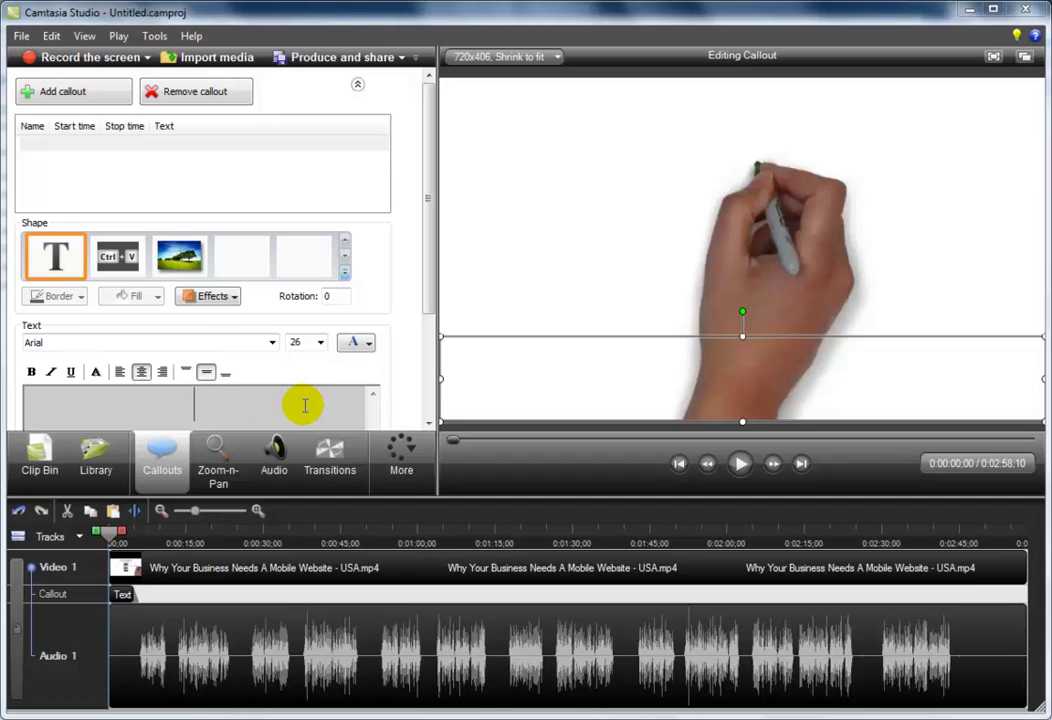
pyautogui.write('Tel')
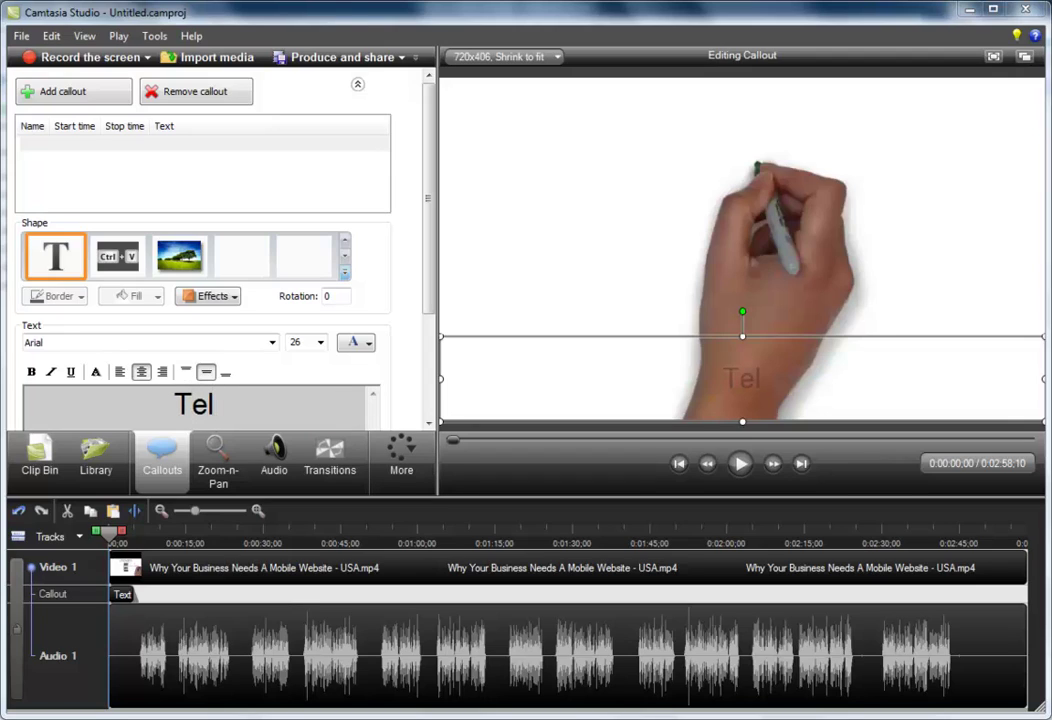
pyautogui.write(':')
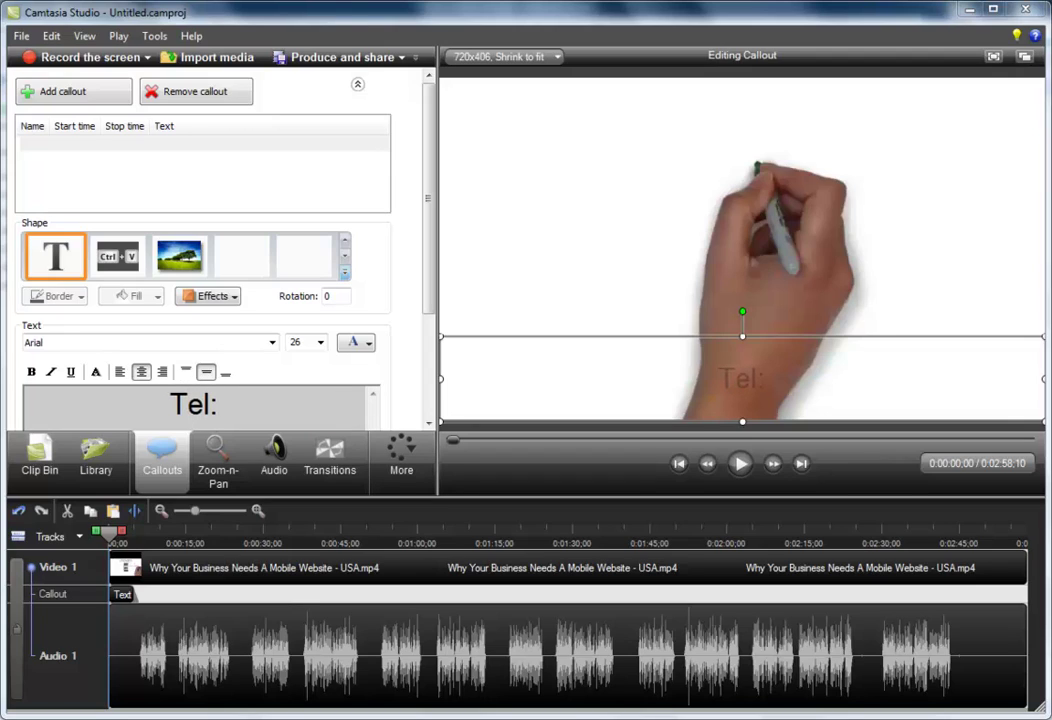
pyautogui.write(' 555 ')
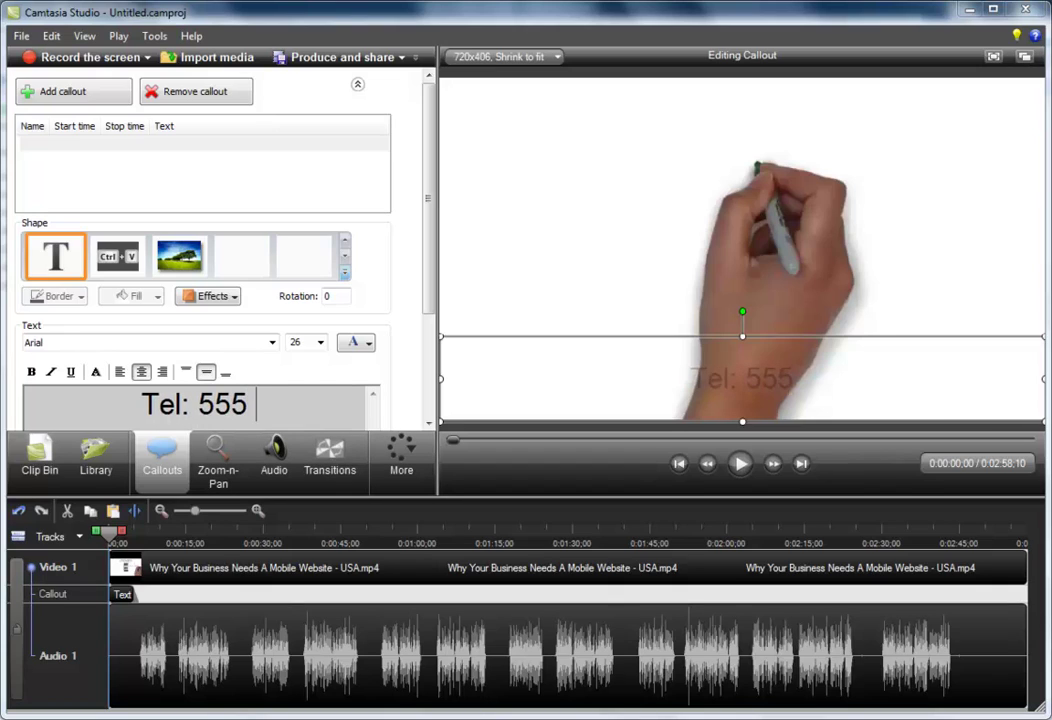
pyautogui.write('555 5555')
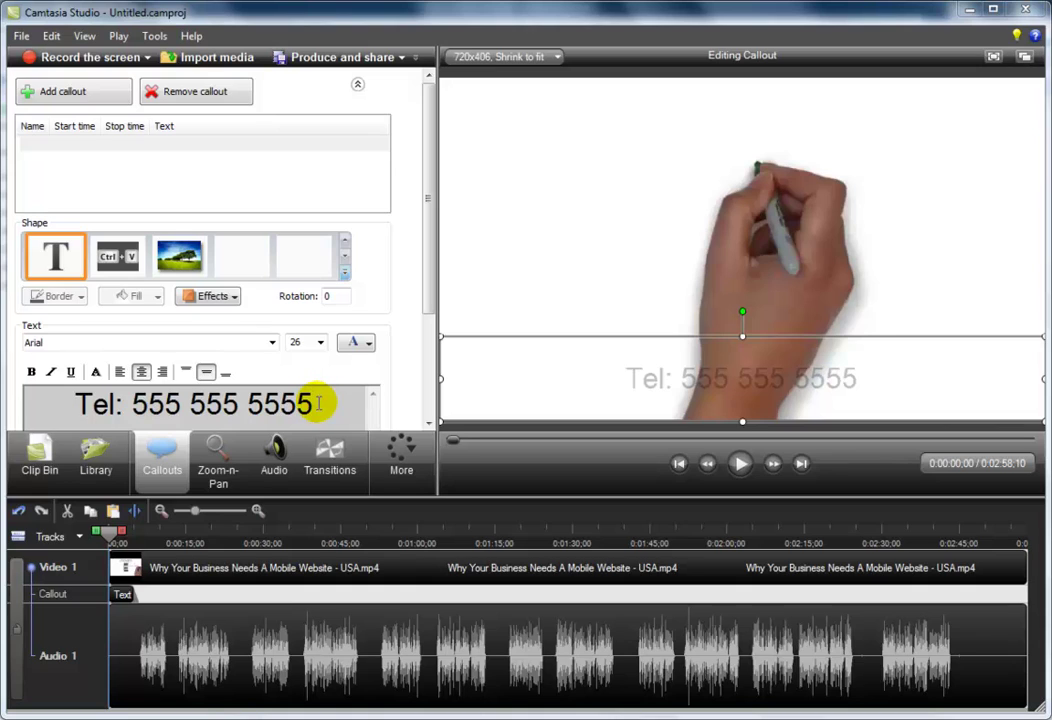
pyautogui.moveTo(316, 403); pyautogui.dragTo(72, 404)
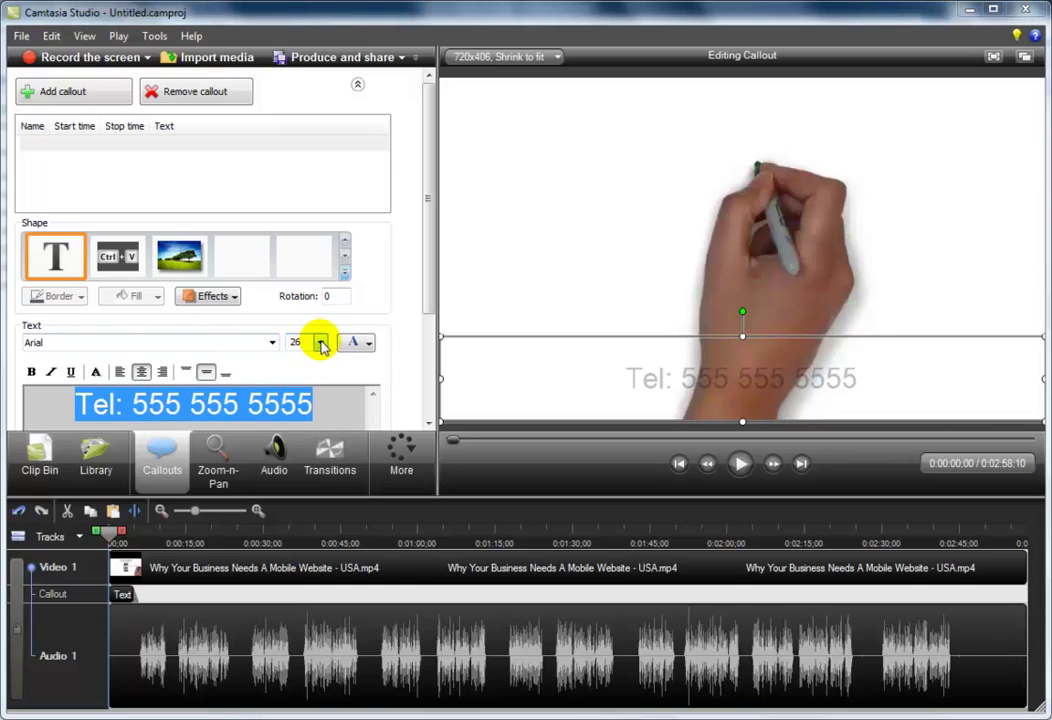
# - Keep the callout font as Arial and set its Transparency effect to fully opaque
pyautogui.click(45, 345)
pyautogui.click(48, 352)
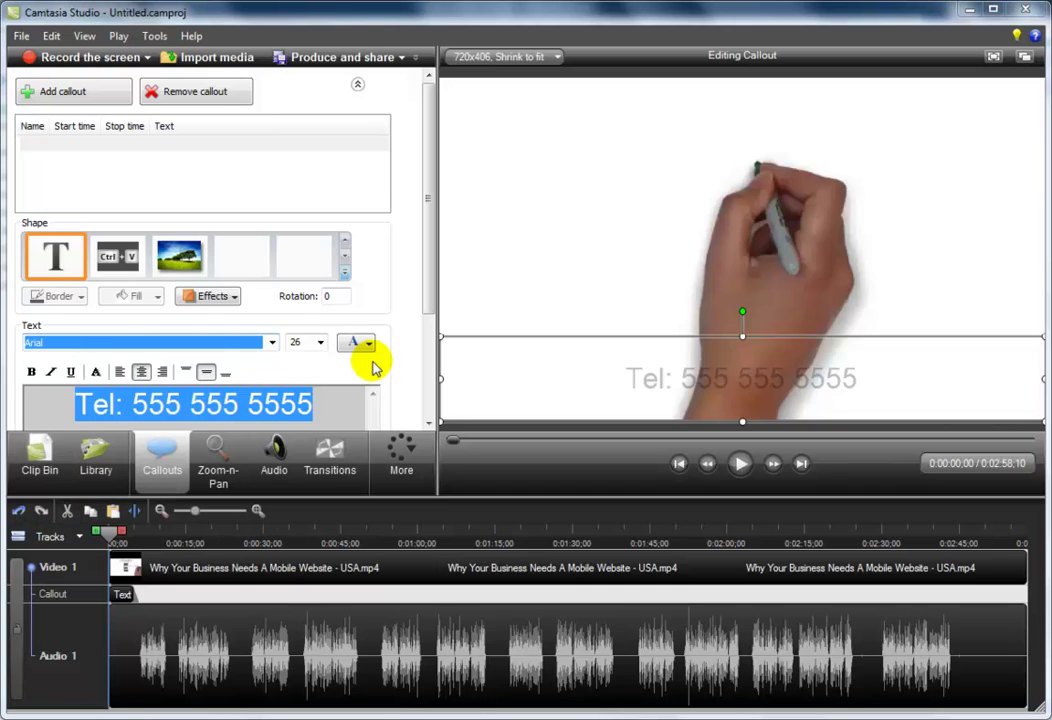
pyautogui.click(235, 297)
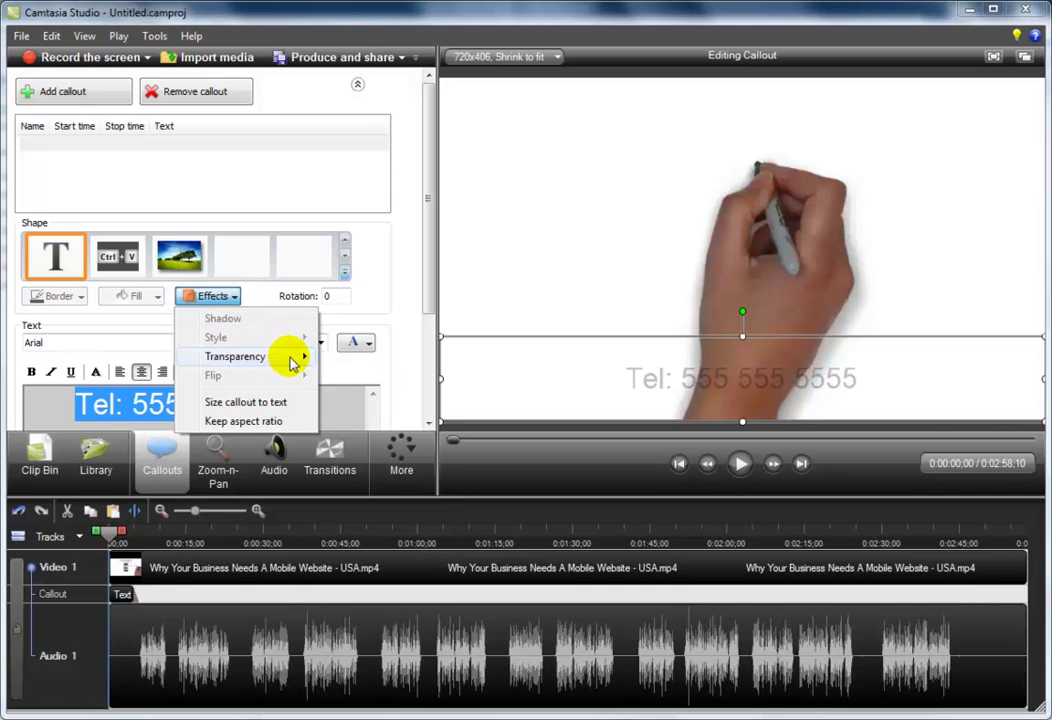
pyautogui.moveTo(296, 358)
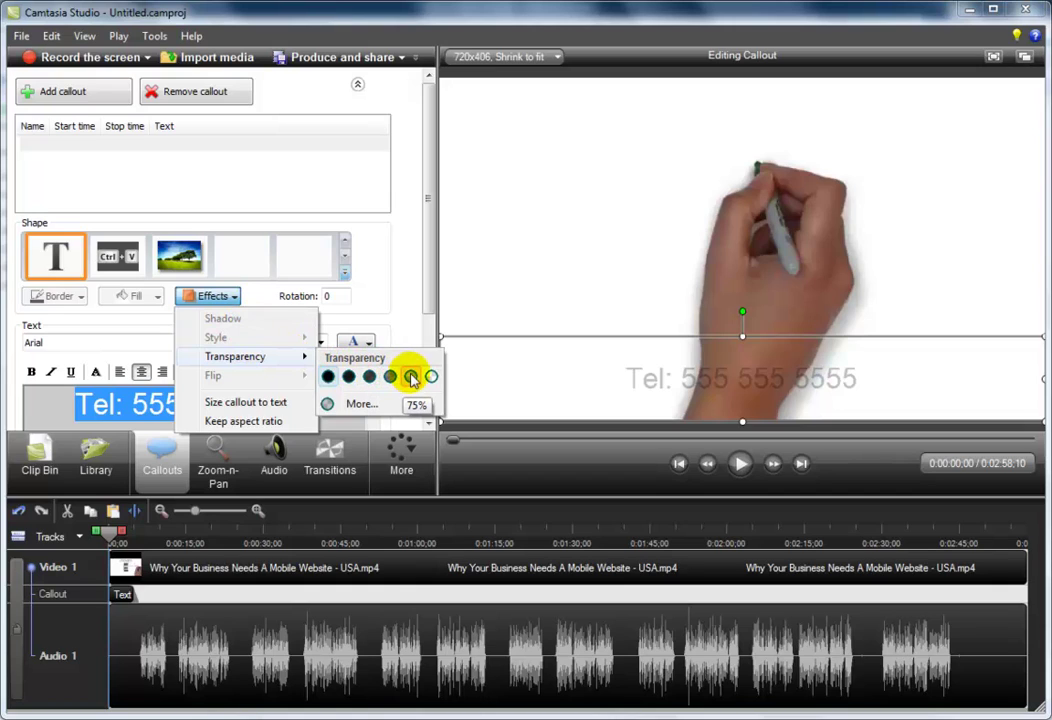
pyautogui.click(328, 376)
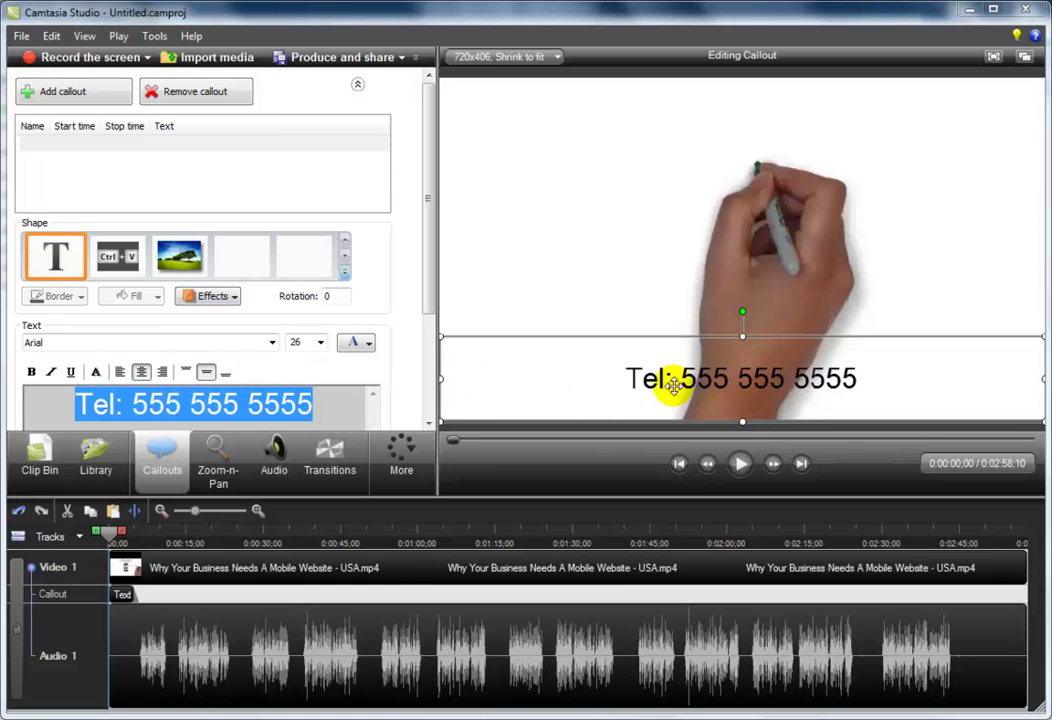
pyautogui.click(231, 298)
pyautogui.click(636, 270)
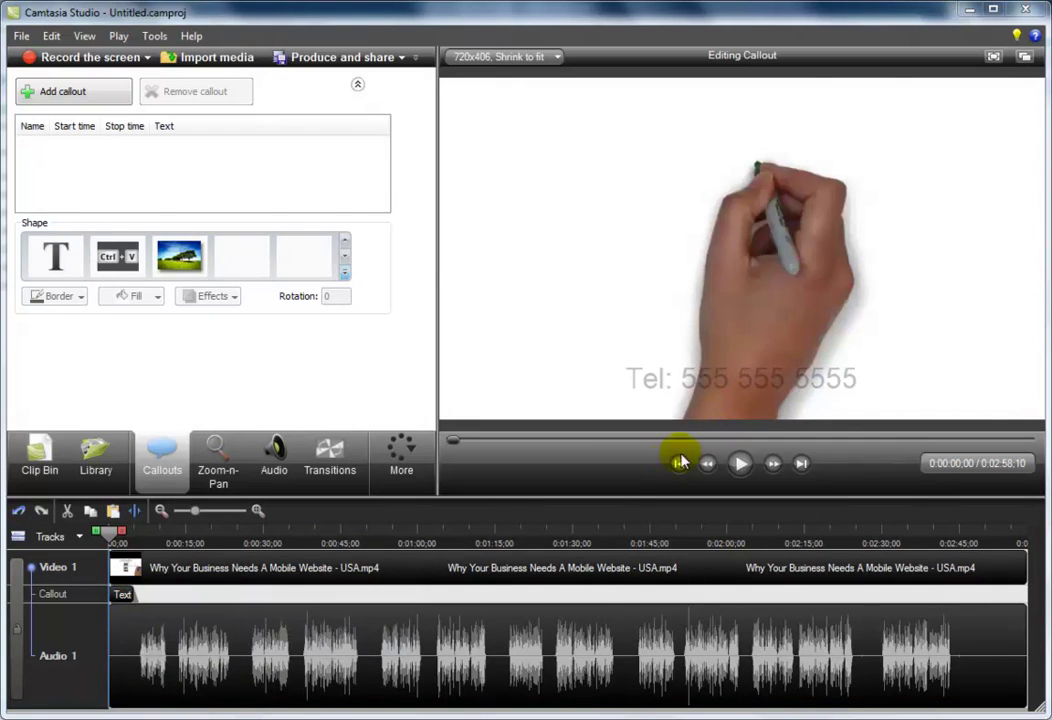
# - Play back the opening to check the phone callout, then select its 0:00–0:06 clip on the callout track
pyautogui.click(741, 464)
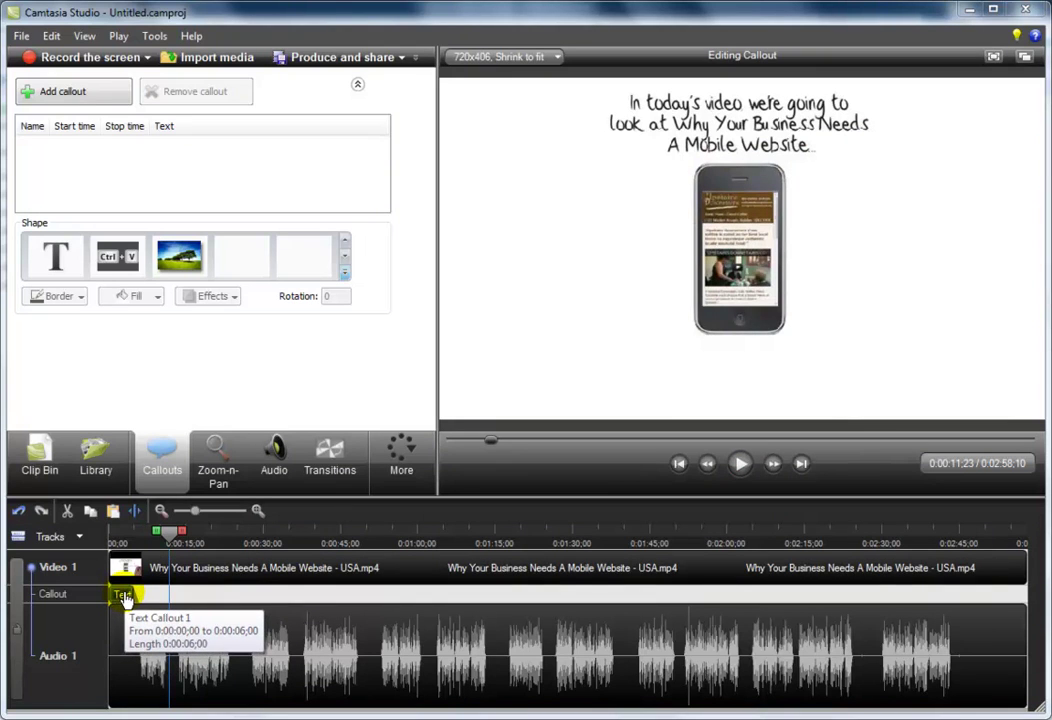
pyautogui.click(124, 596)
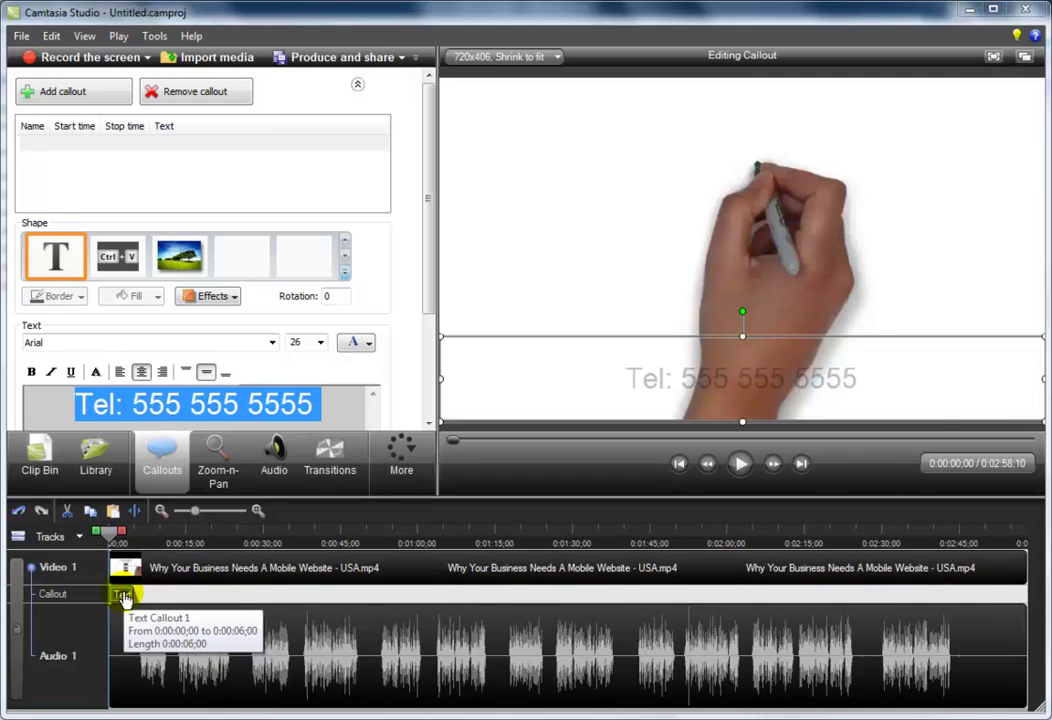
pyautogui.moveTo(124, 598)
pyautogui.mouseDown()
pyautogui.moveTo(140, 598)
pyautogui.moveTo(131, 598)
pyautogui.mouseUp()
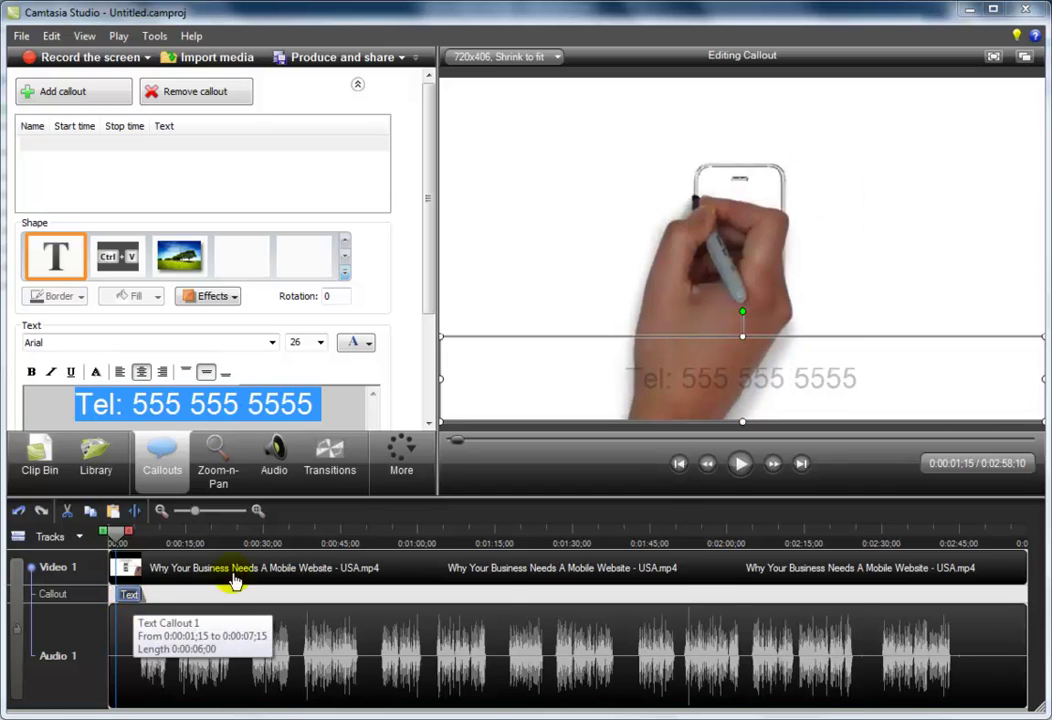
# - Rewind to the start, select the text callout, and give it a 0.30 sec fade-in
pyautogui.click(680, 464)
pyautogui.click(680, 465)
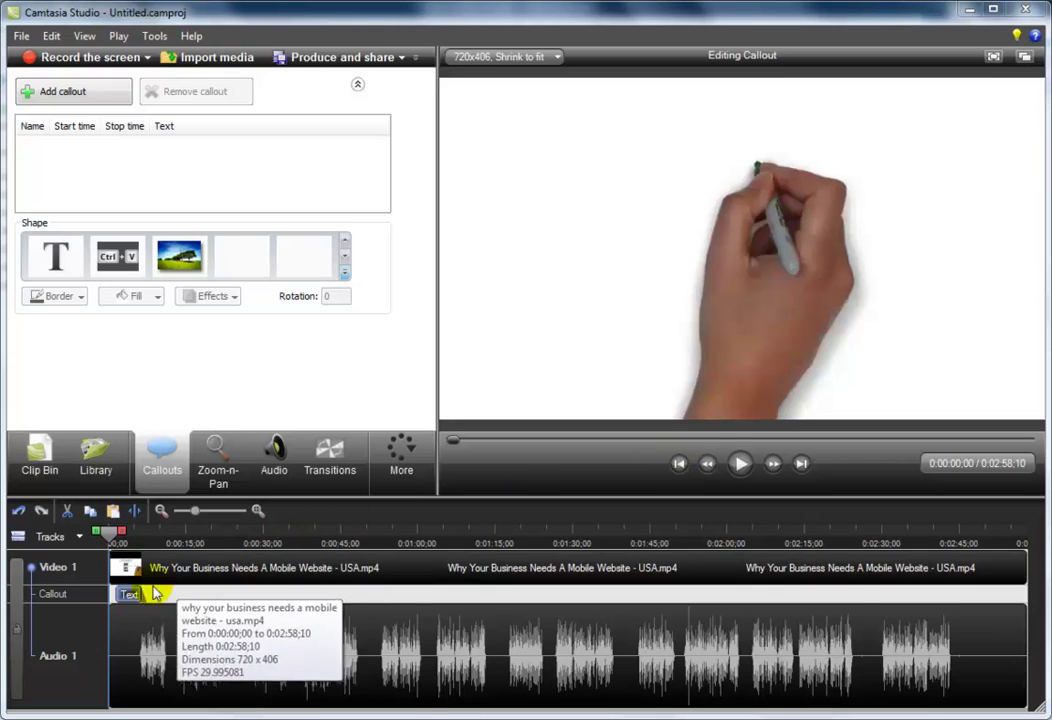
pyautogui.click(158, 603)
pyautogui.click(128, 594)
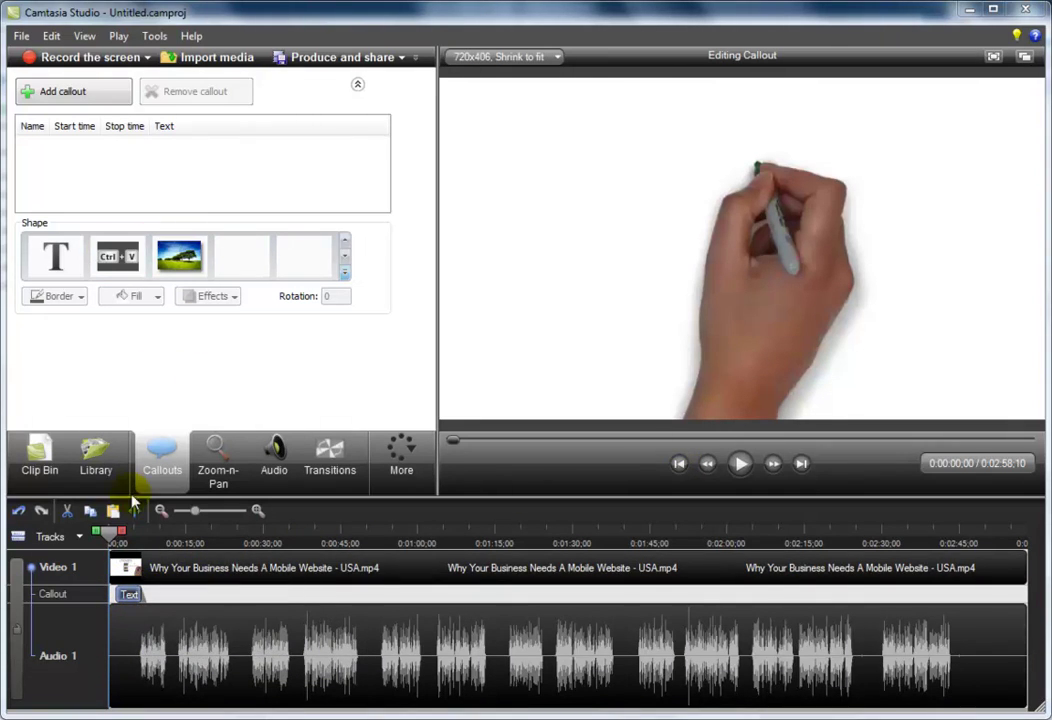
pyautogui.click(130, 598)
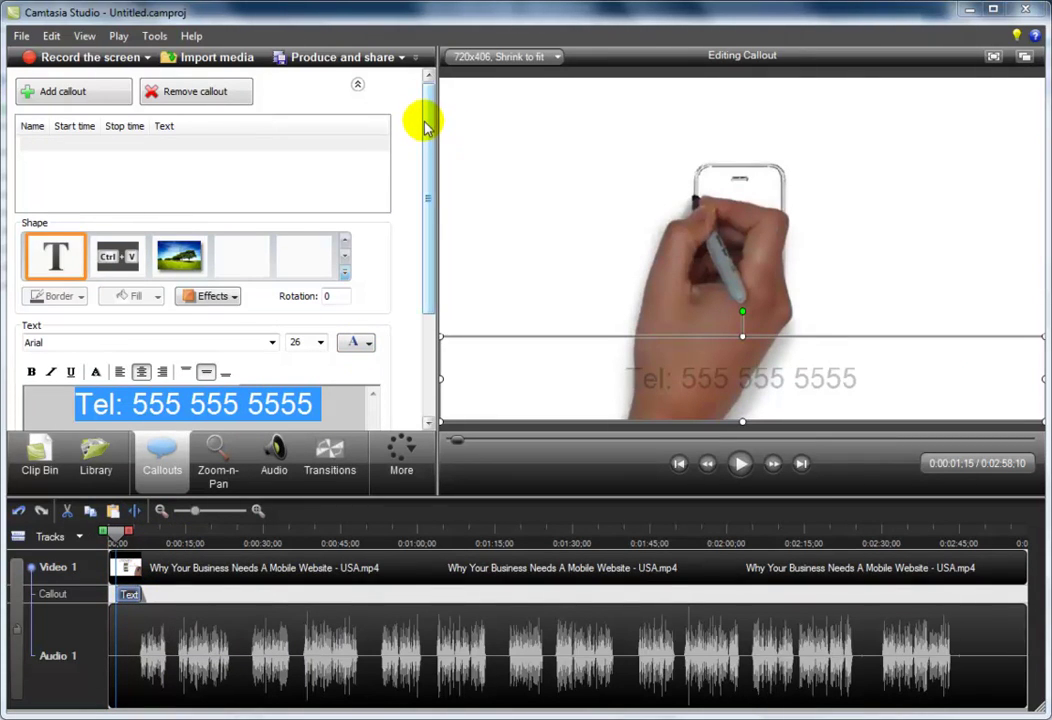
pyautogui.moveTo(428, 122); pyautogui.dragTo(439, 235)
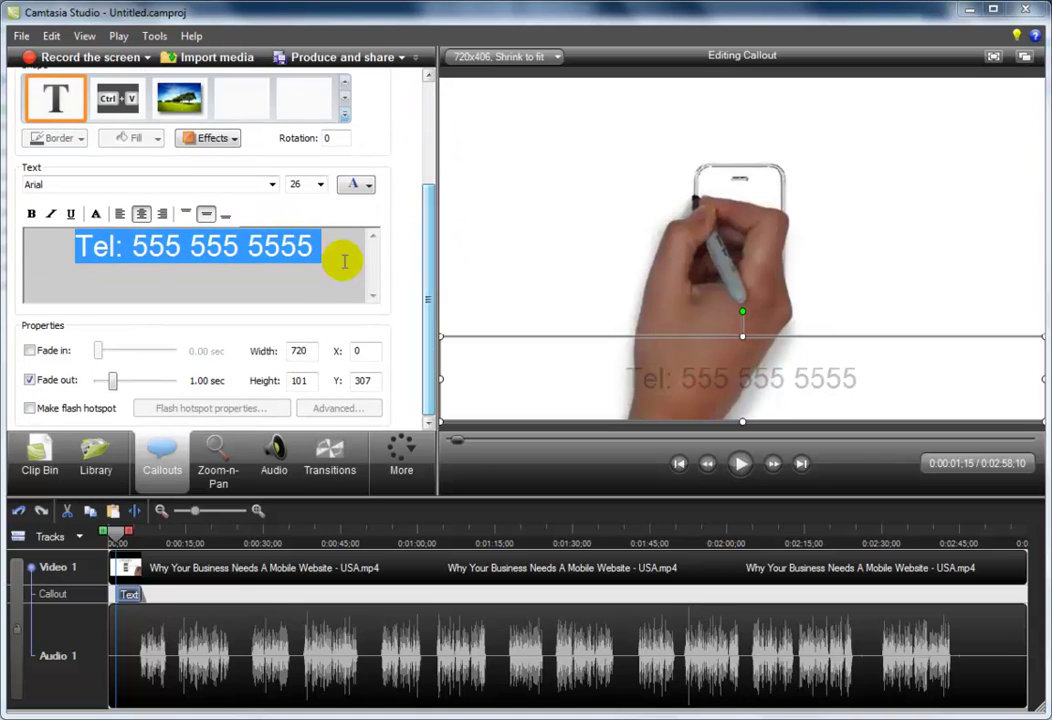
pyautogui.click(30, 352)
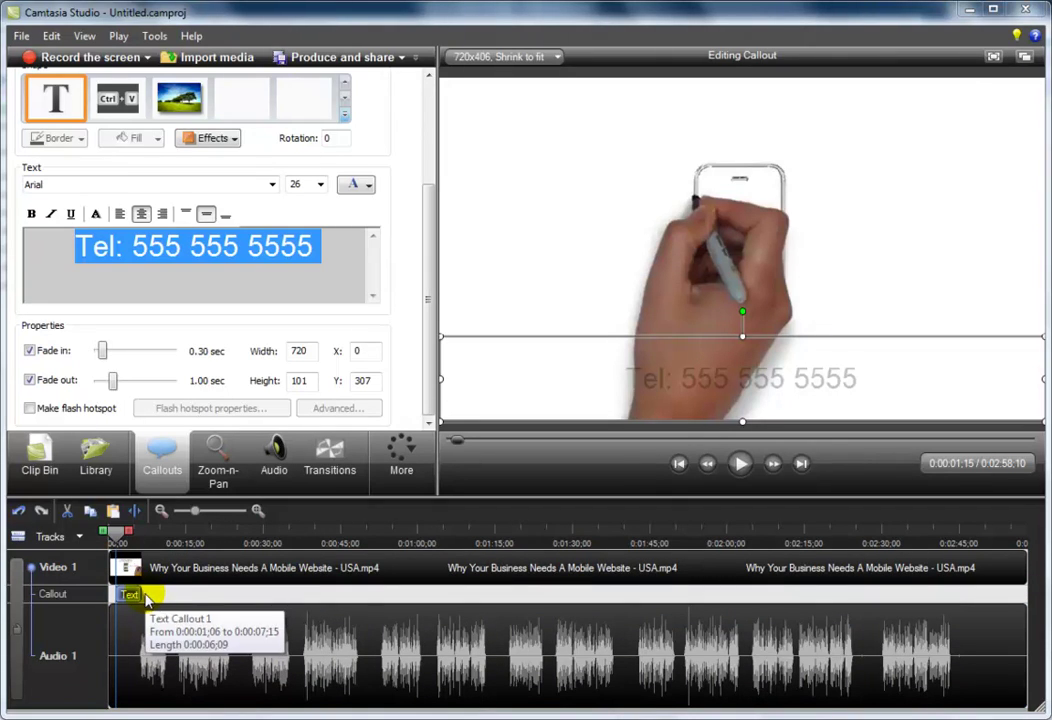
# - Drag the callout's right edge out to about 0:00:26 to cover the first slide
pyautogui.moveTo(135, 595); pyautogui.dragTo(243, 606)
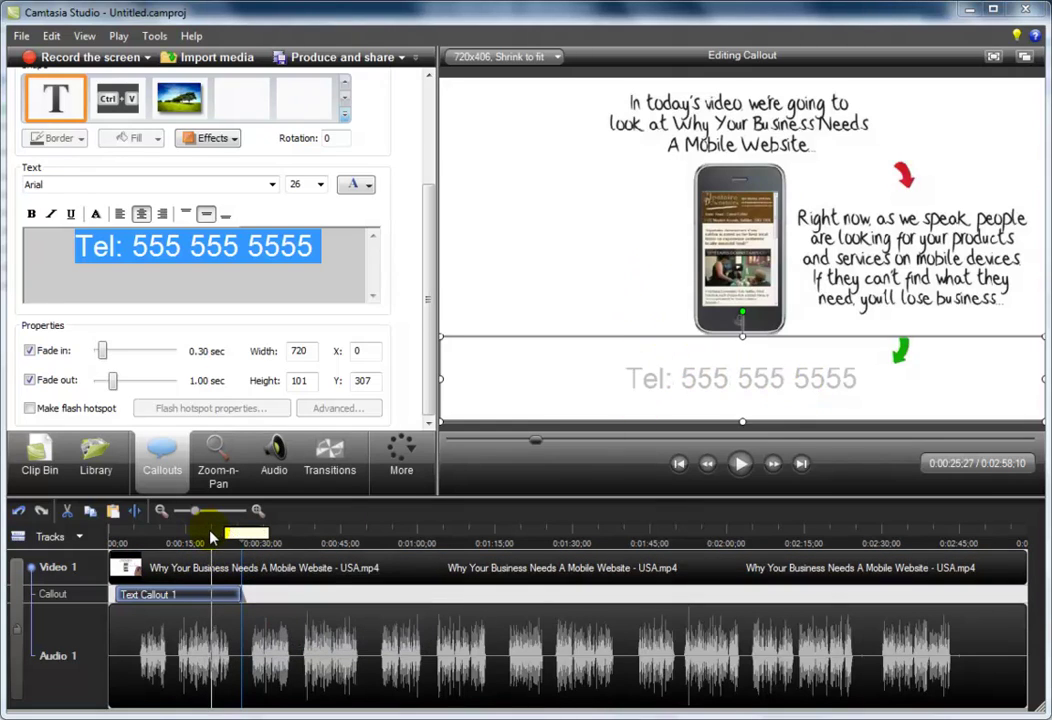
pyautogui.click(208, 537)
pyautogui.click(742, 465)
pyautogui.click(622, 235)
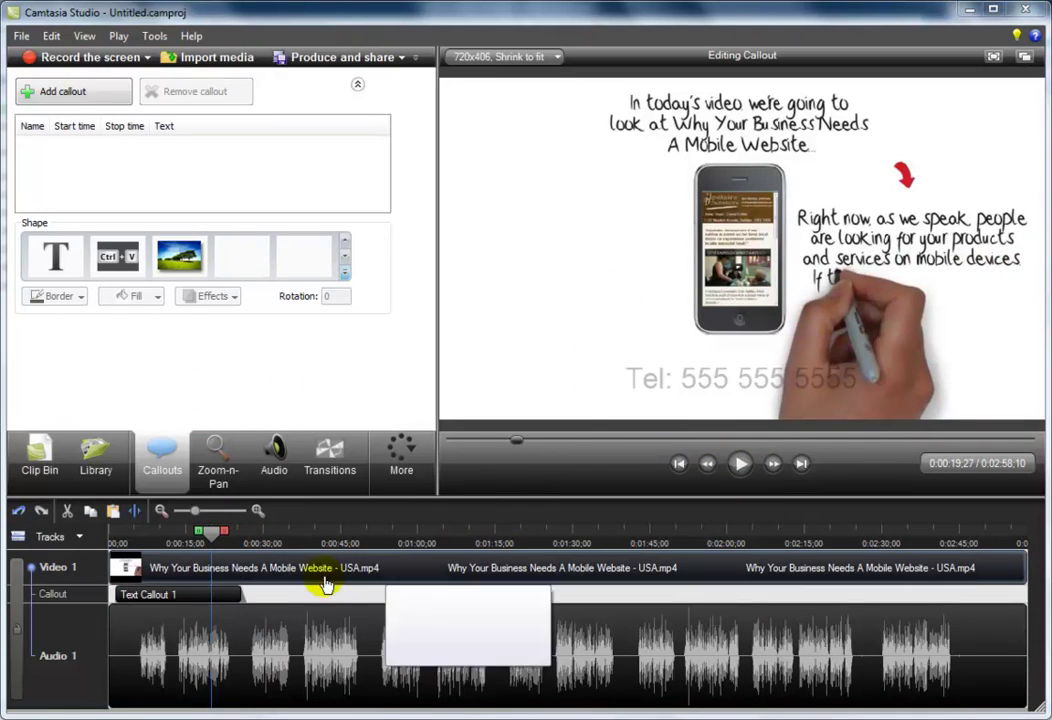
pyautogui.click(740, 468)
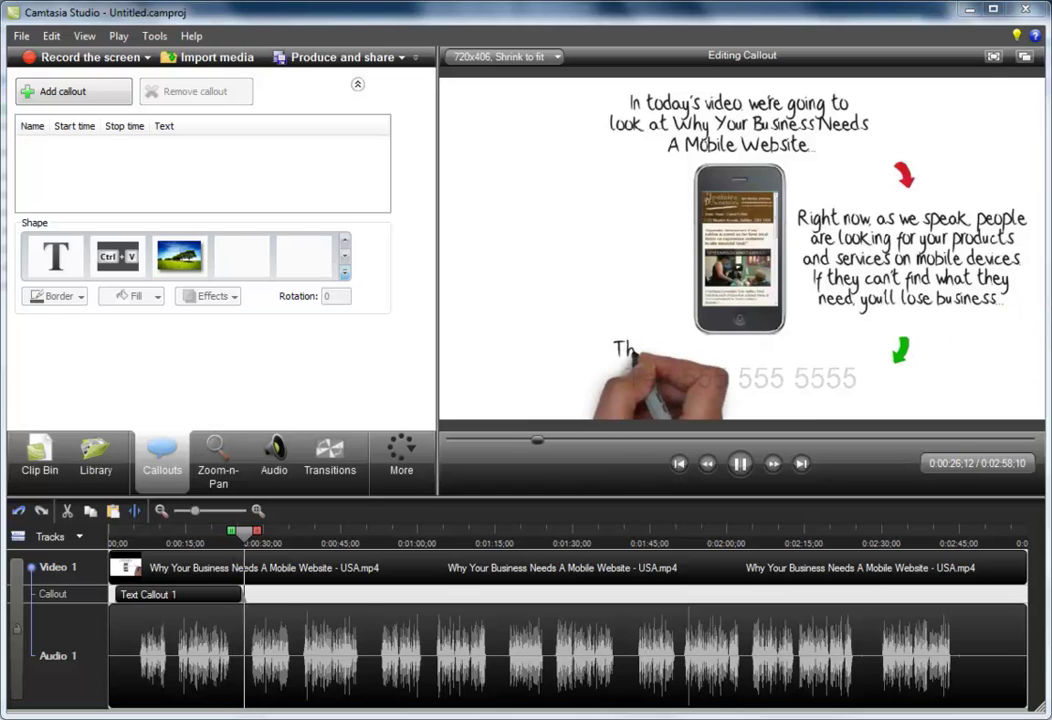
pyautogui.click(740, 463)
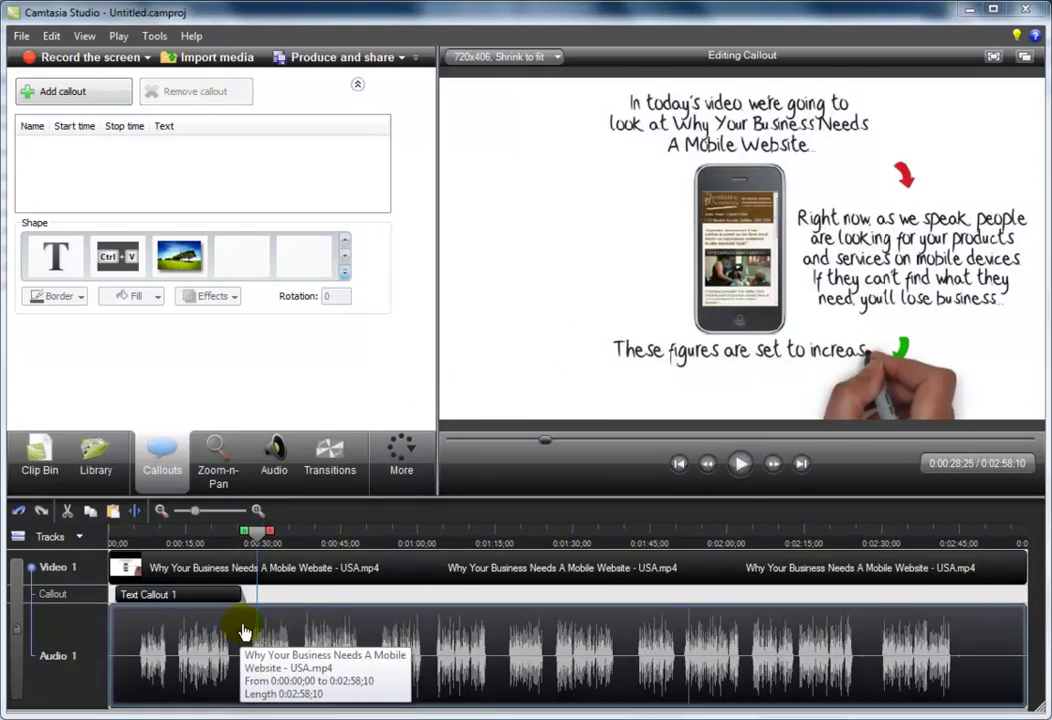
pyautogui.click(183, 598)
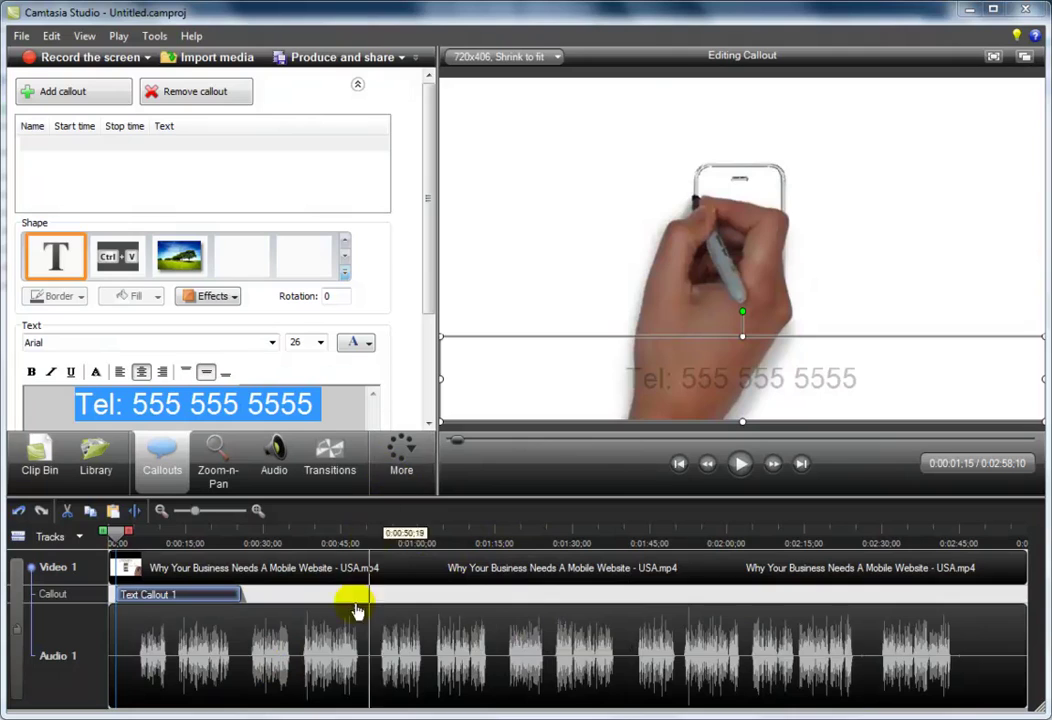
# - Copy Text Callout 1 and move the playhead to 0:00:40;03
pyautogui.rightClick(196, 598)
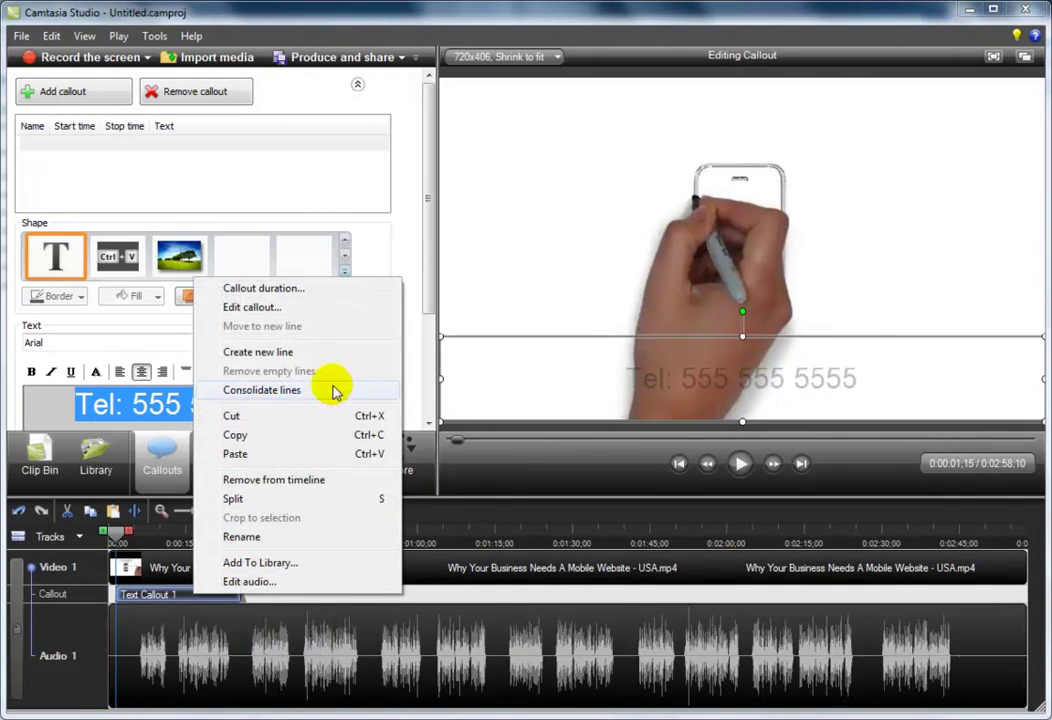
pyautogui.click(238, 437)
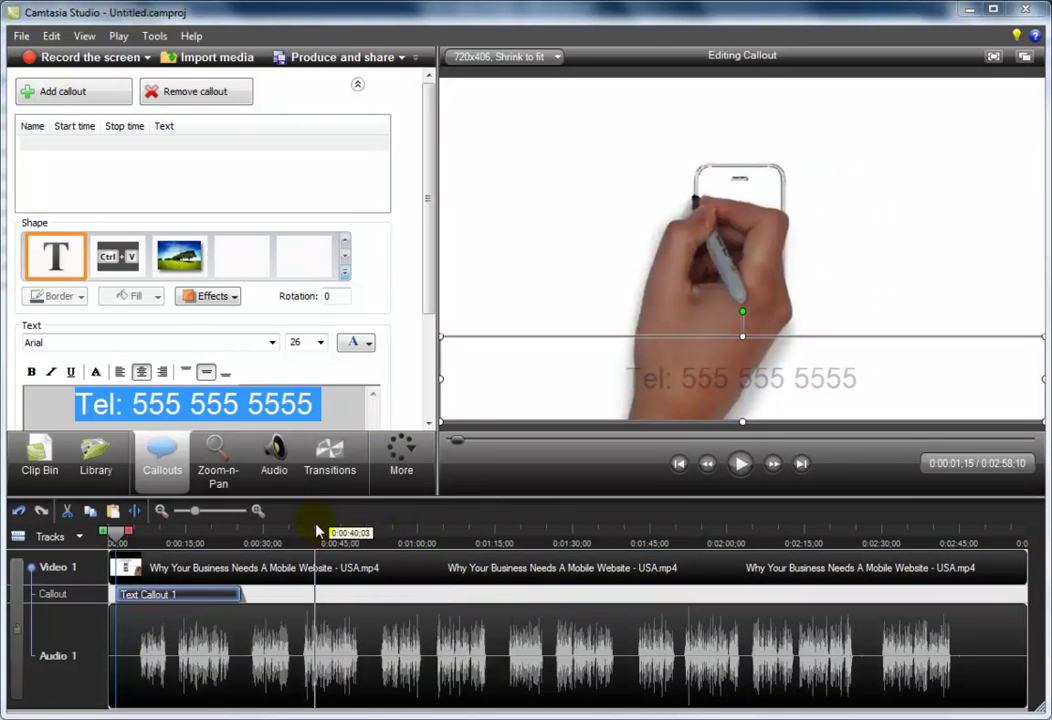
pyautogui.click(318, 533)
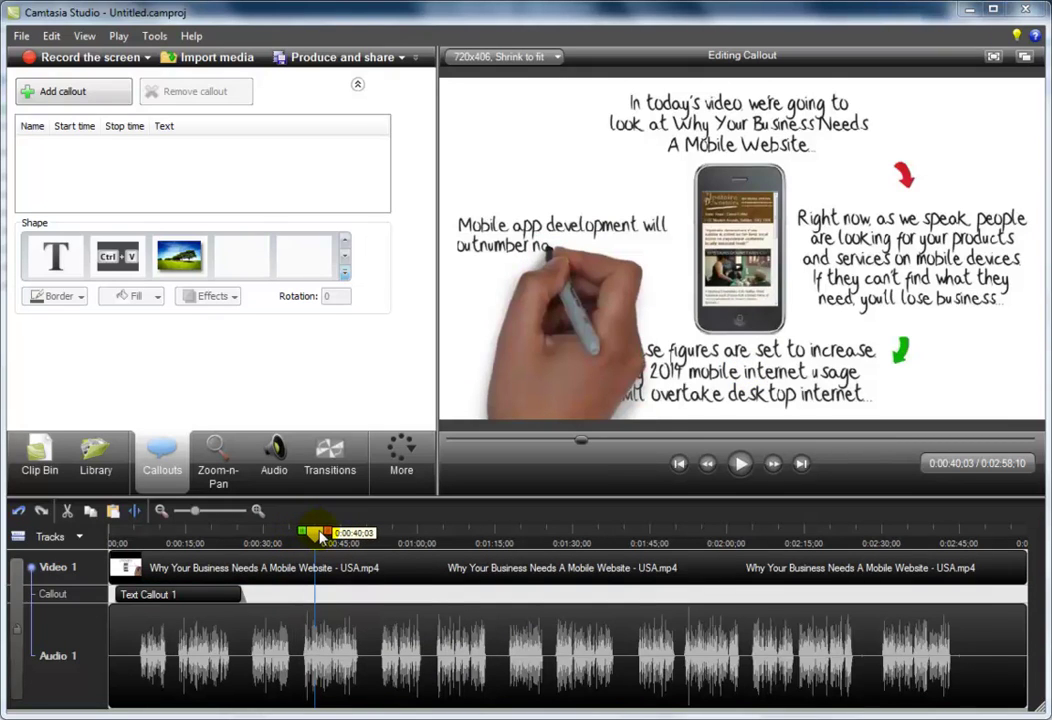
# - Play from 0:00:40;03 and pause at 0:00:48;10 while looking for the slide change
pyautogui.press('space')
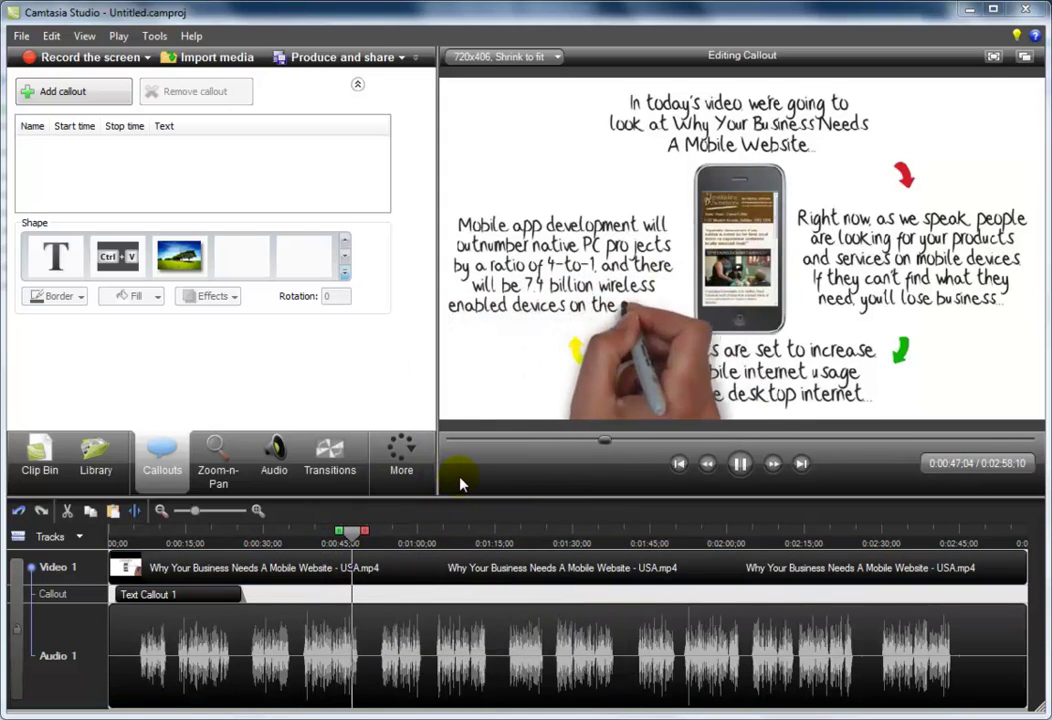
pyautogui.press('space')
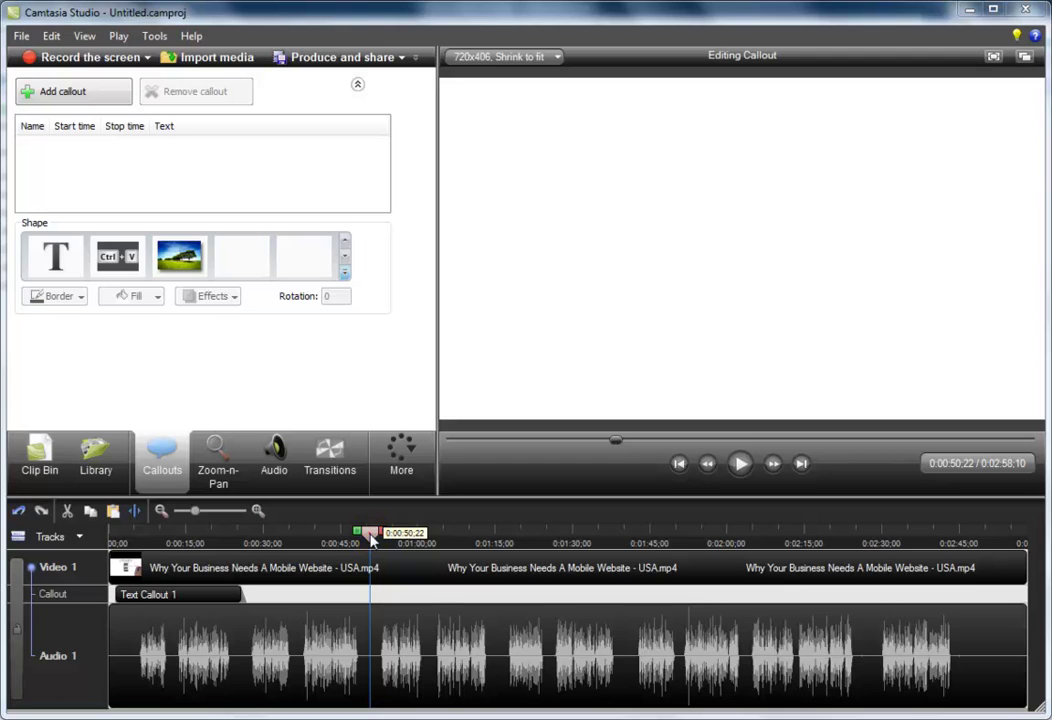
# - Paste the phone-number callout at the second slide's start and stretch it to about 1:16;12
pyautogui.rightClick(370, 538)
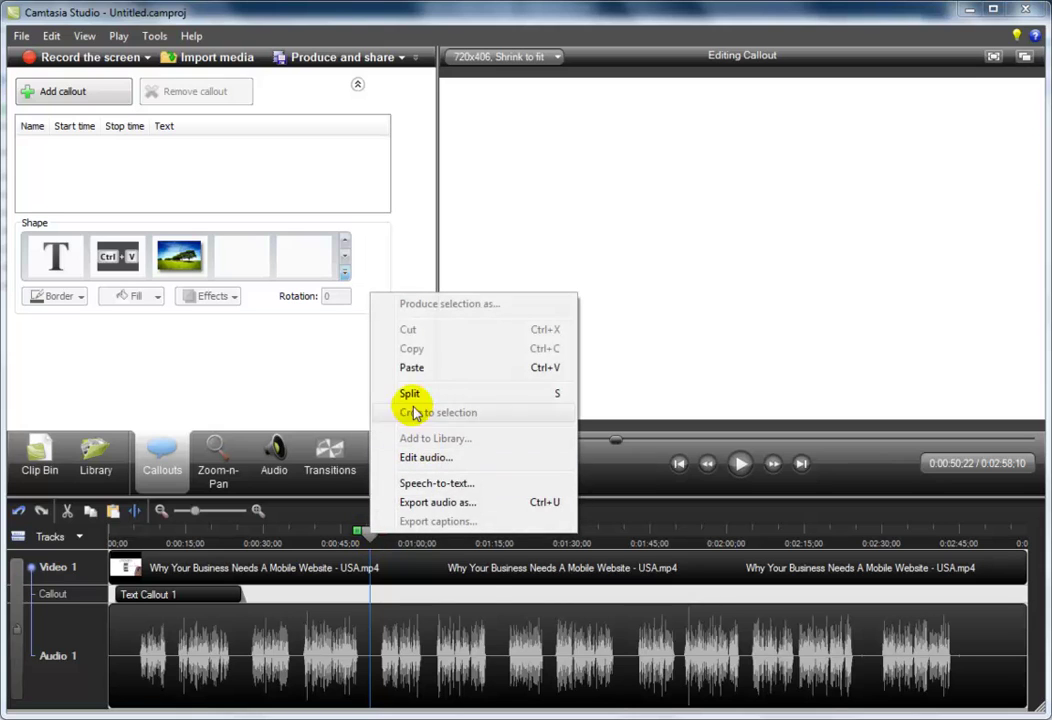
pyautogui.click(404, 366)
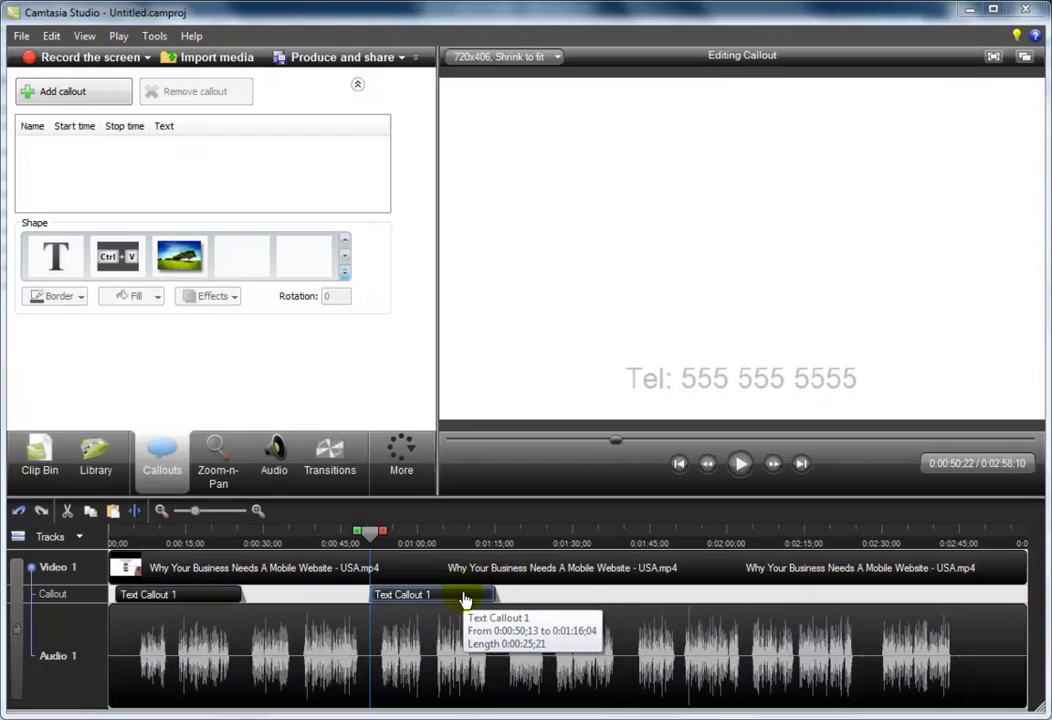
pyautogui.click(482, 534)
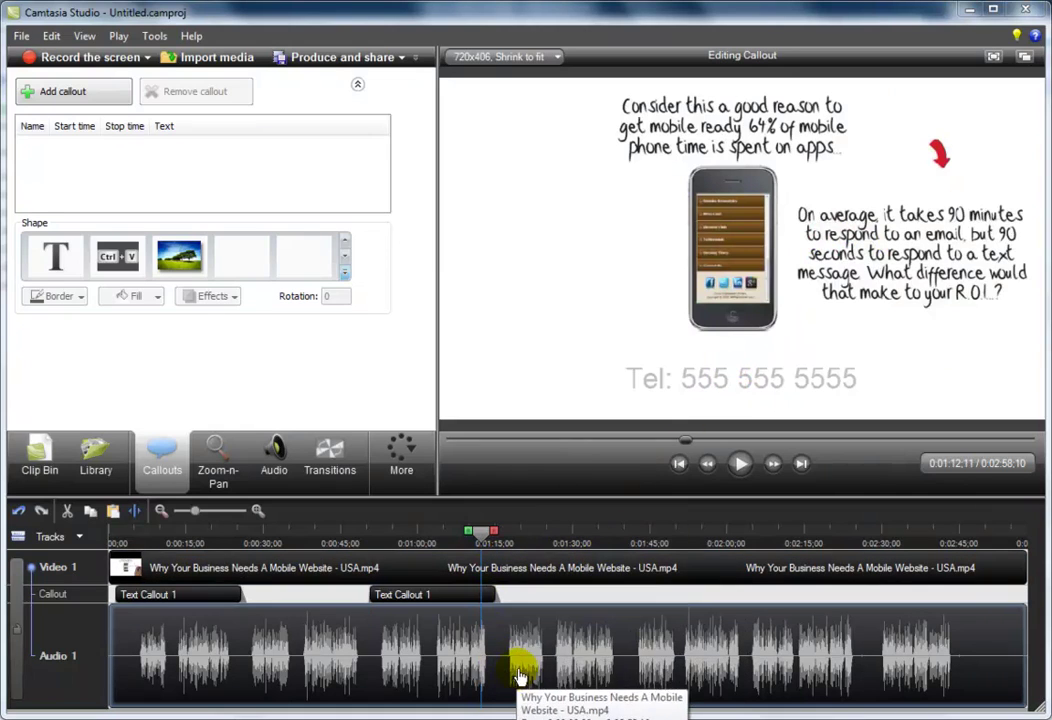
pyautogui.press('space')
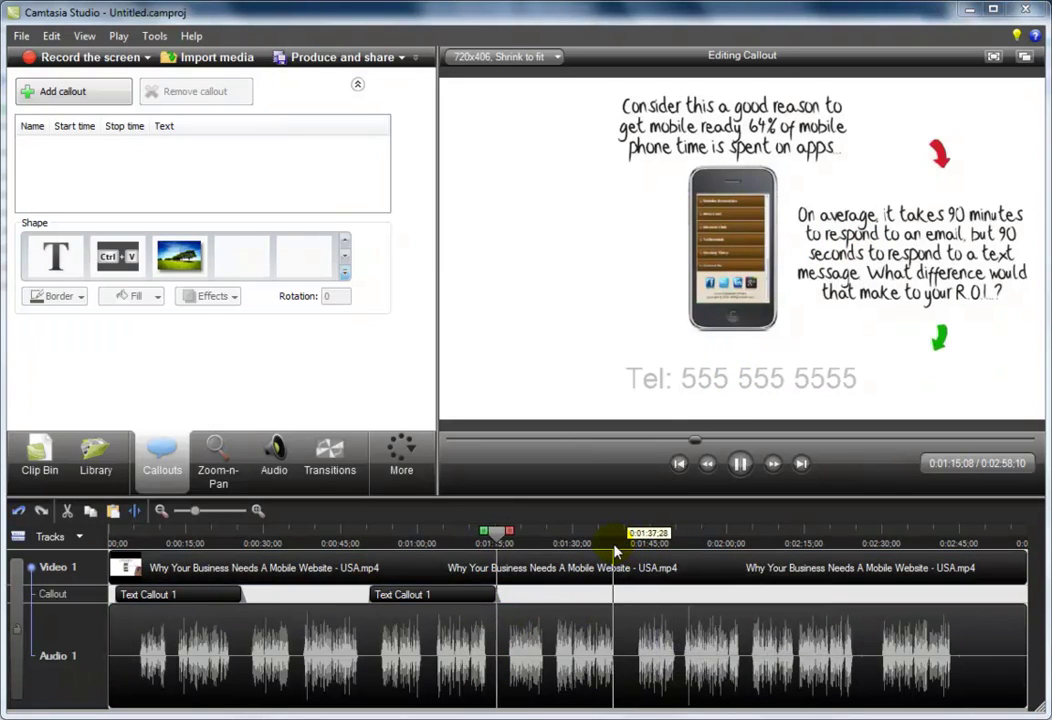
pyautogui.press('space')
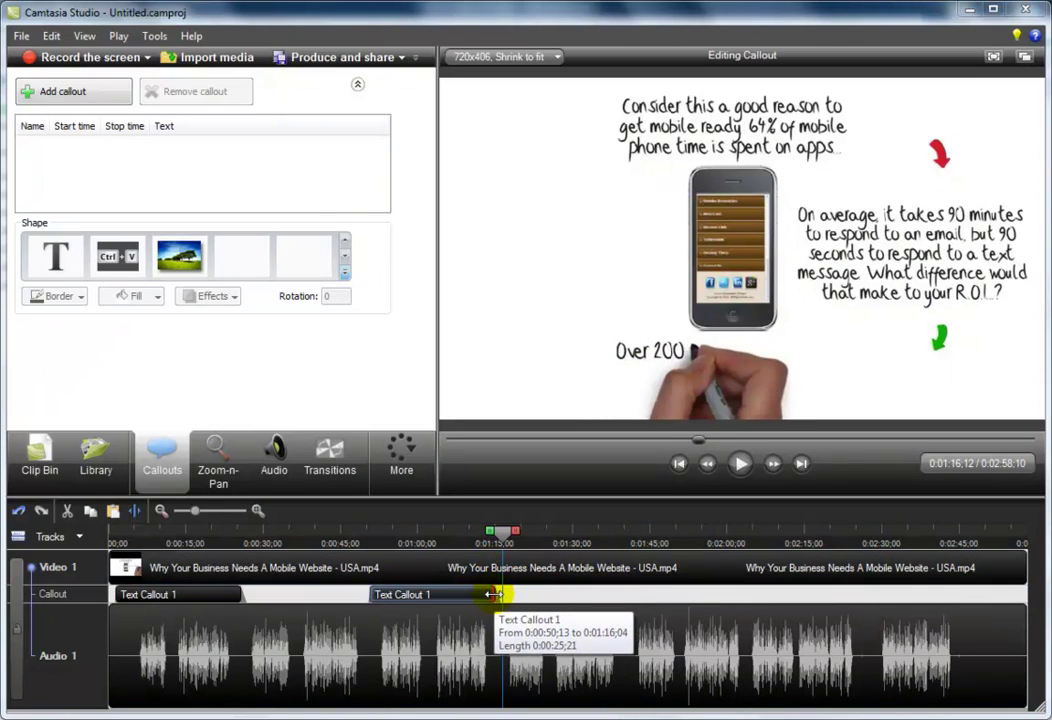
pyautogui.moveTo(494, 594)
pyautogui.mouseDown()
pyautogui.moveTo(507, 597)
pyautogui.moveTo(493, 598)
pyautogui.mouseUp()
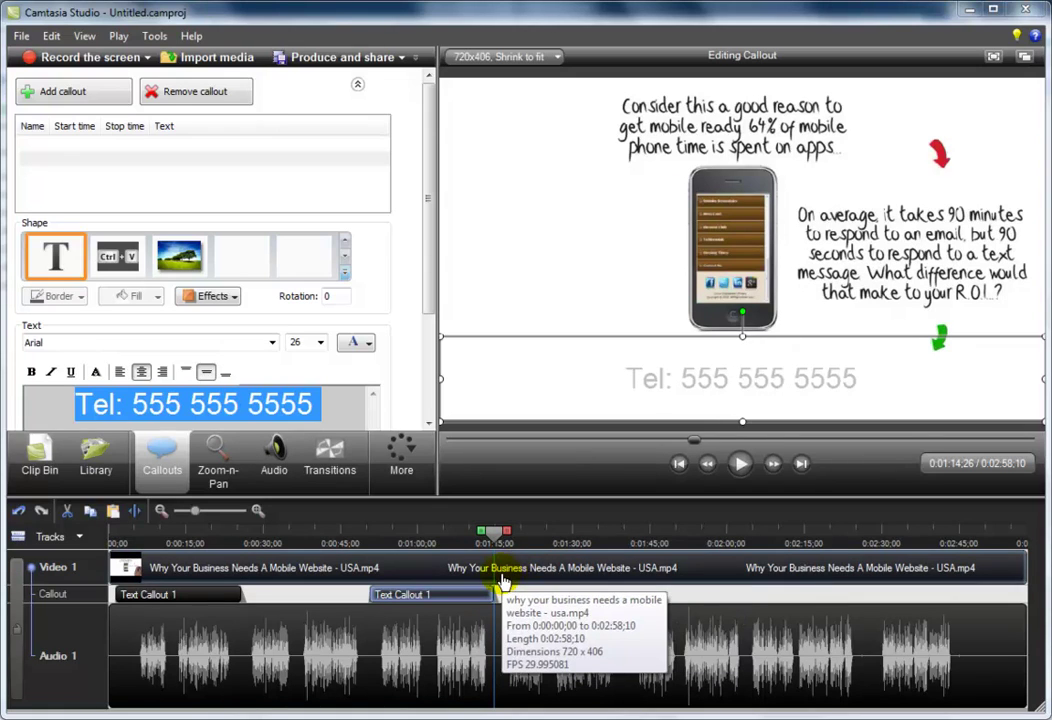
# - Preview the second slide's callout from 0:01:07;26 with the callout deselected
pyautogui.click(458, 538)
pyautogui.click(549, 221)
pyautogui.press('space')
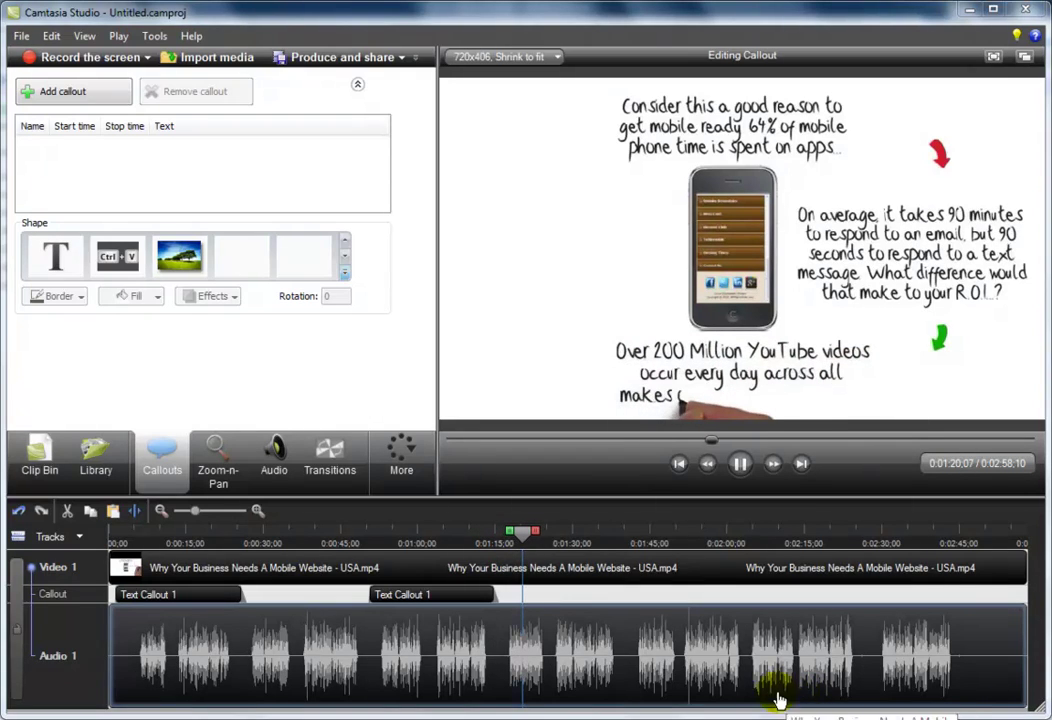
pyautogui.press('space')
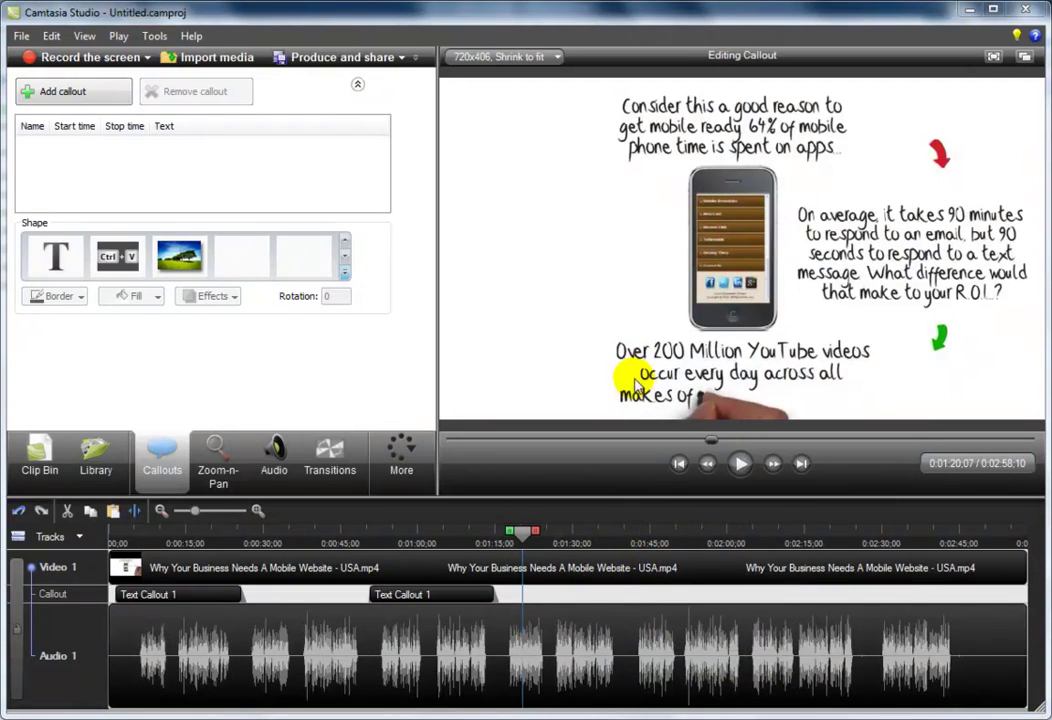
pyautogui.click(605, 539)
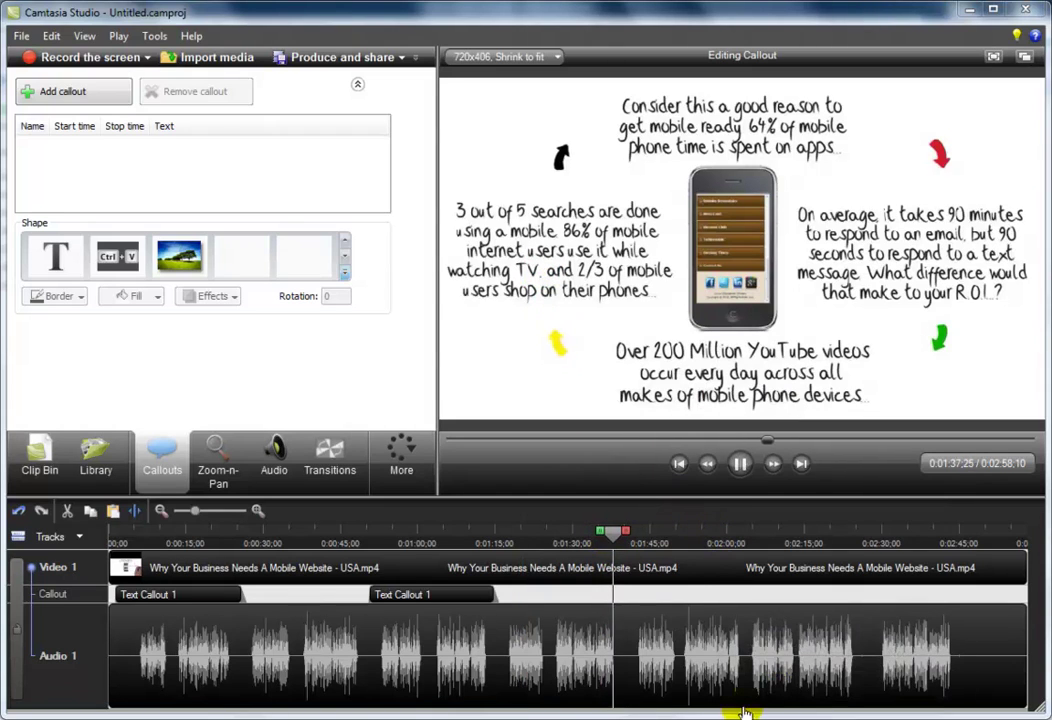
pyautogui.press('space')
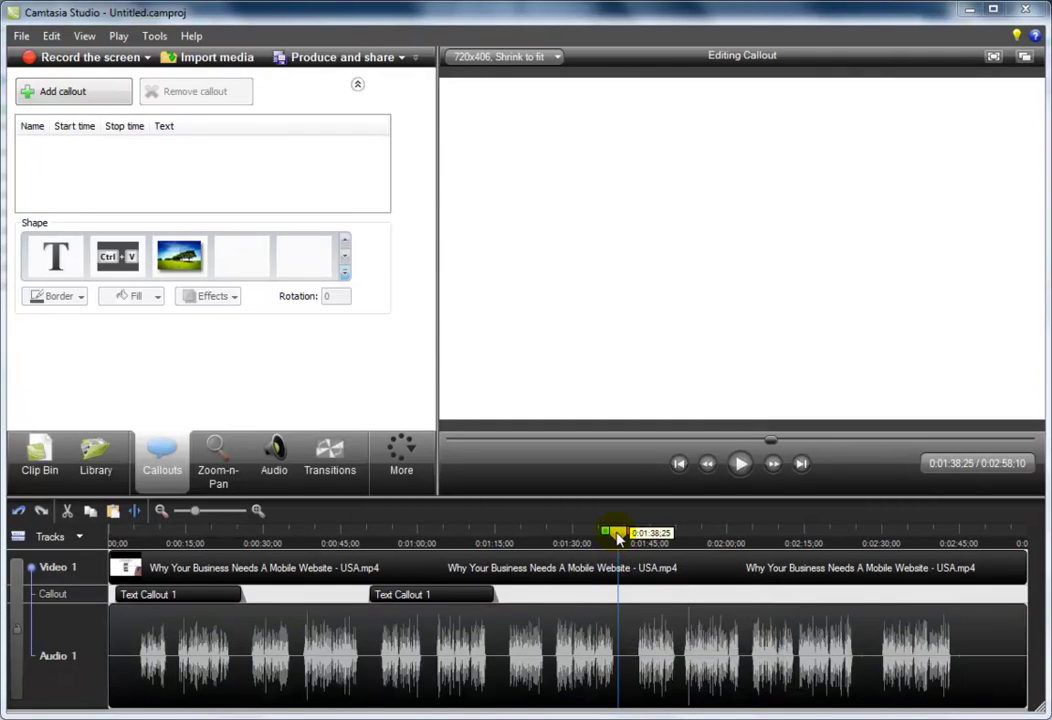
pyautogui.rightClick(617, 538)
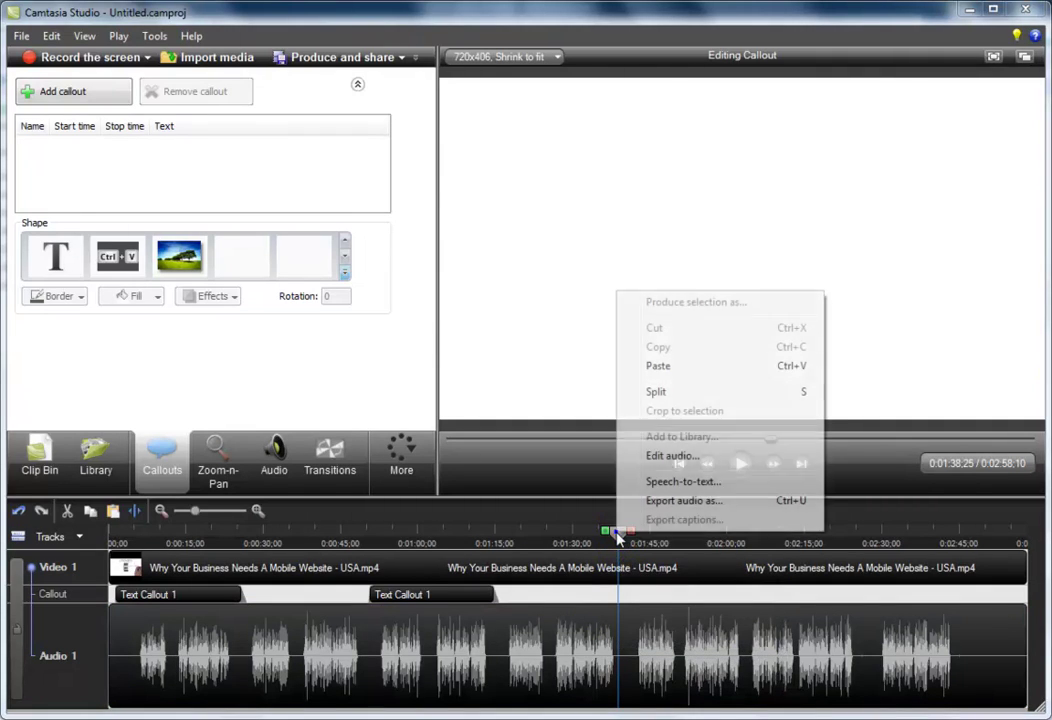
pyautogui.click(658, 368)
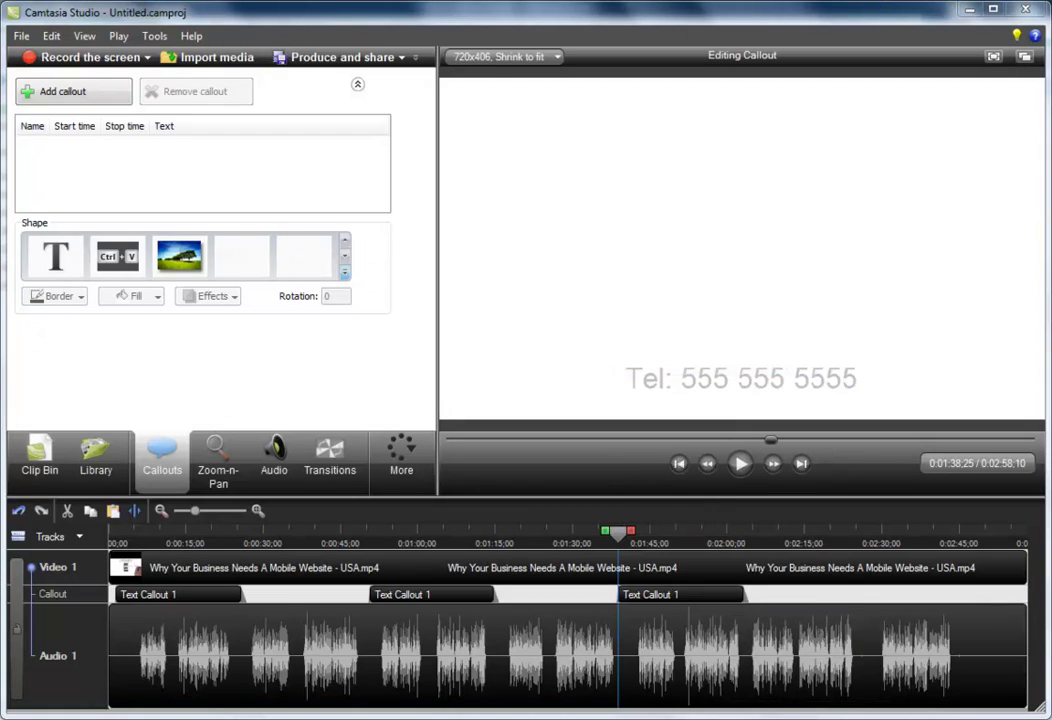
# - Extend the third callout's end slightly past 2:04 and preview it from about 1:58
pyautogui.click(745, 598)
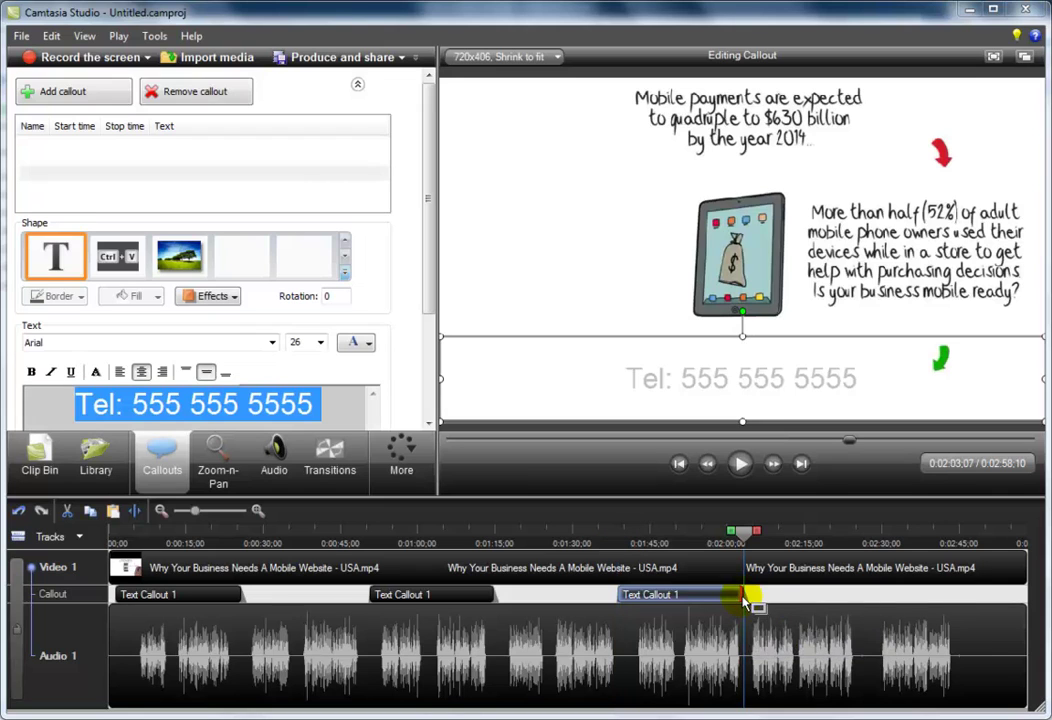
pyautogui.click(743, 596)
pyautogui.moveTo(741, 600); pyautogui.dragTo(742, 605)
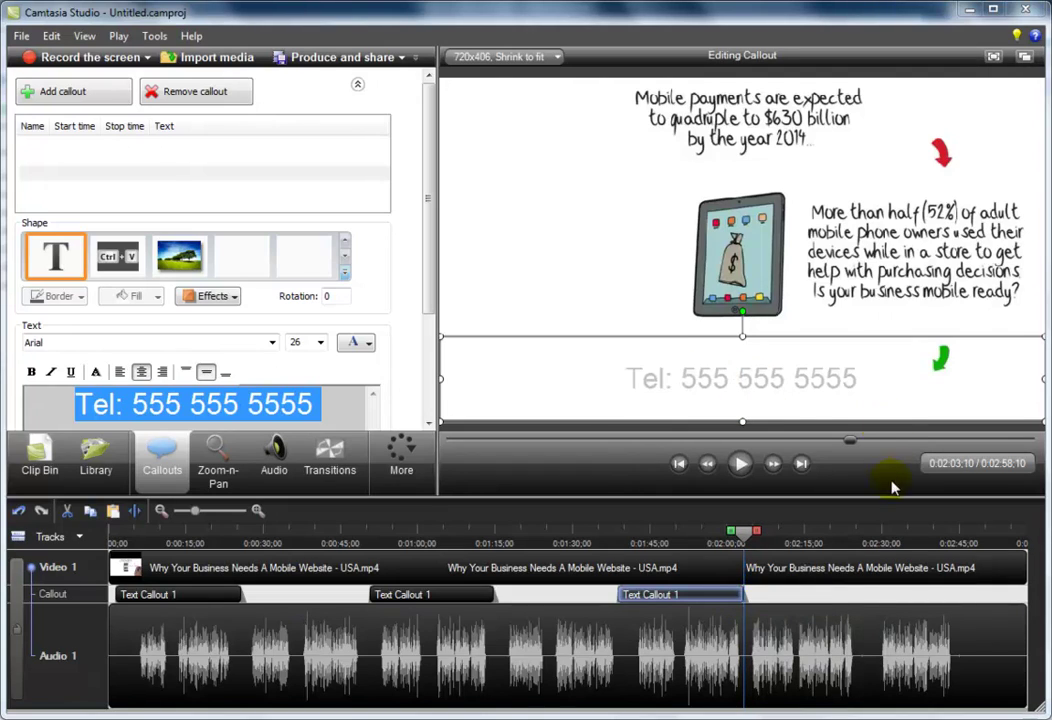
pyautogui.click(722, 541)
pyautogui.press('space')
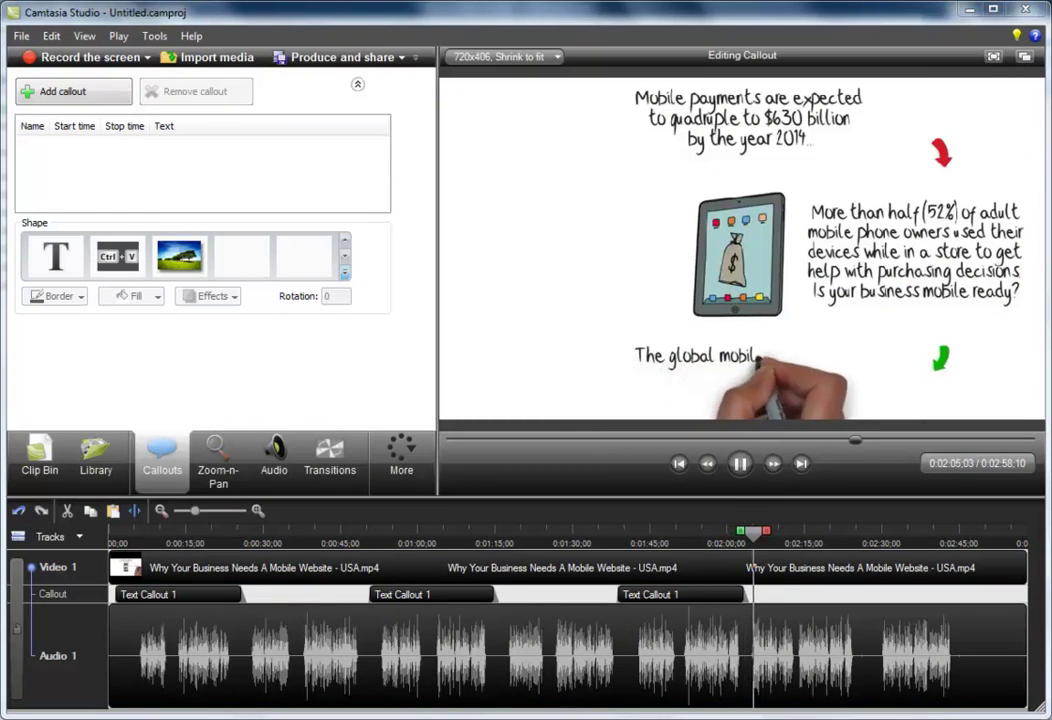
pyautogui.press('space')
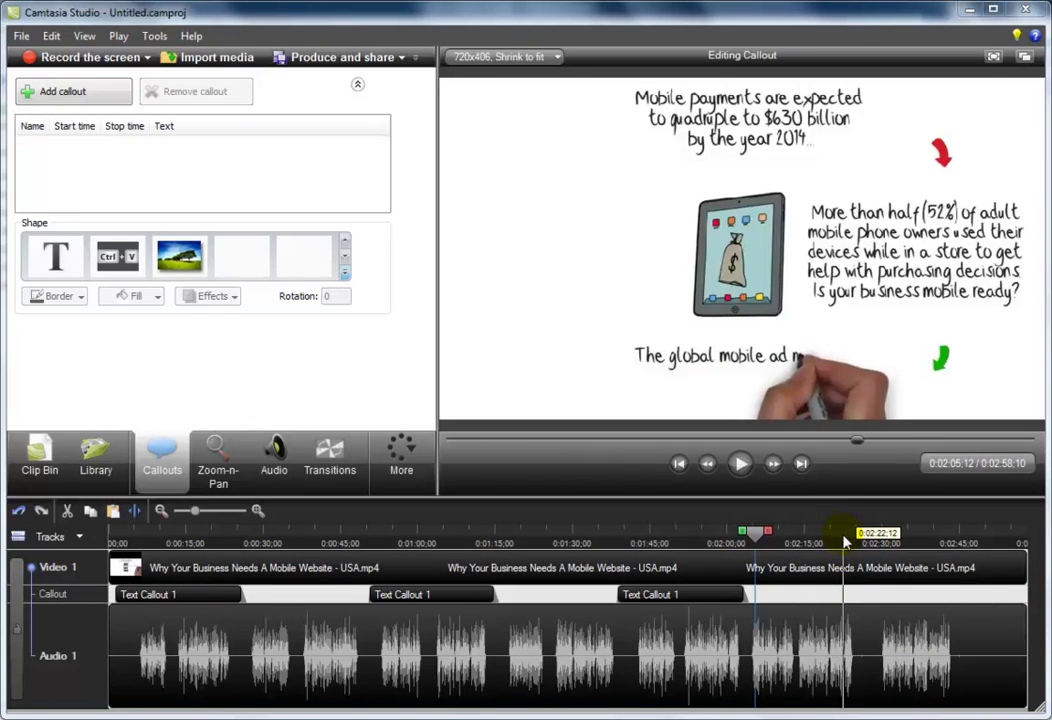
# - Play from 2:22 into the final slide, stopping at 2:47;10 once its arrow is drawn
pyautogui.click(845, 541)
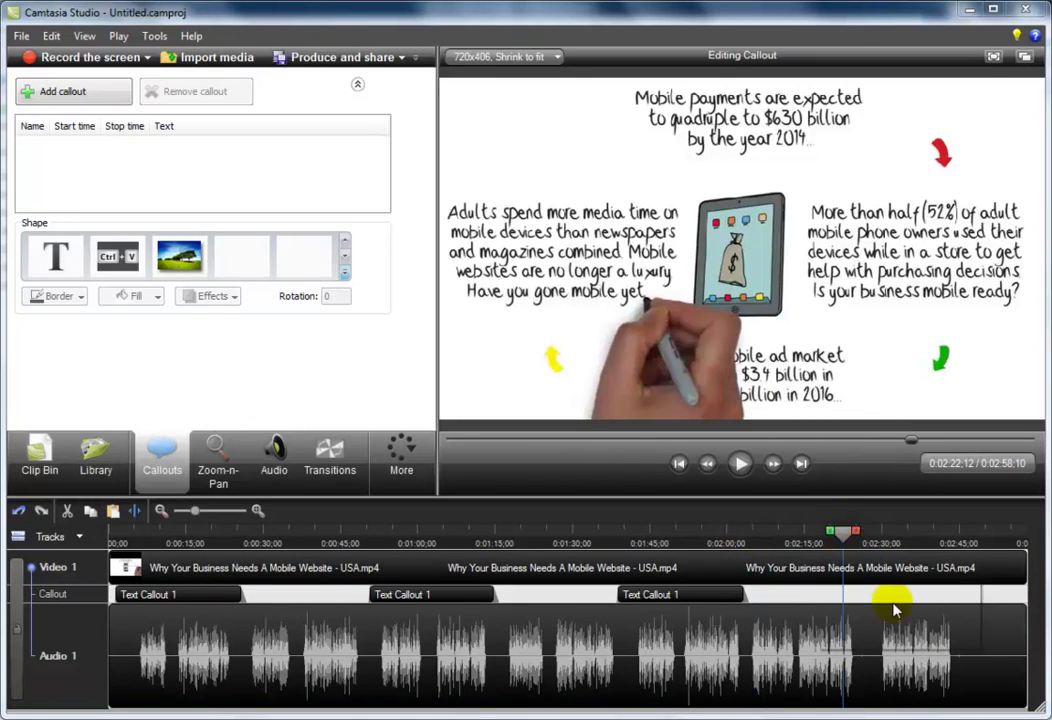
pyautogui.press('space')
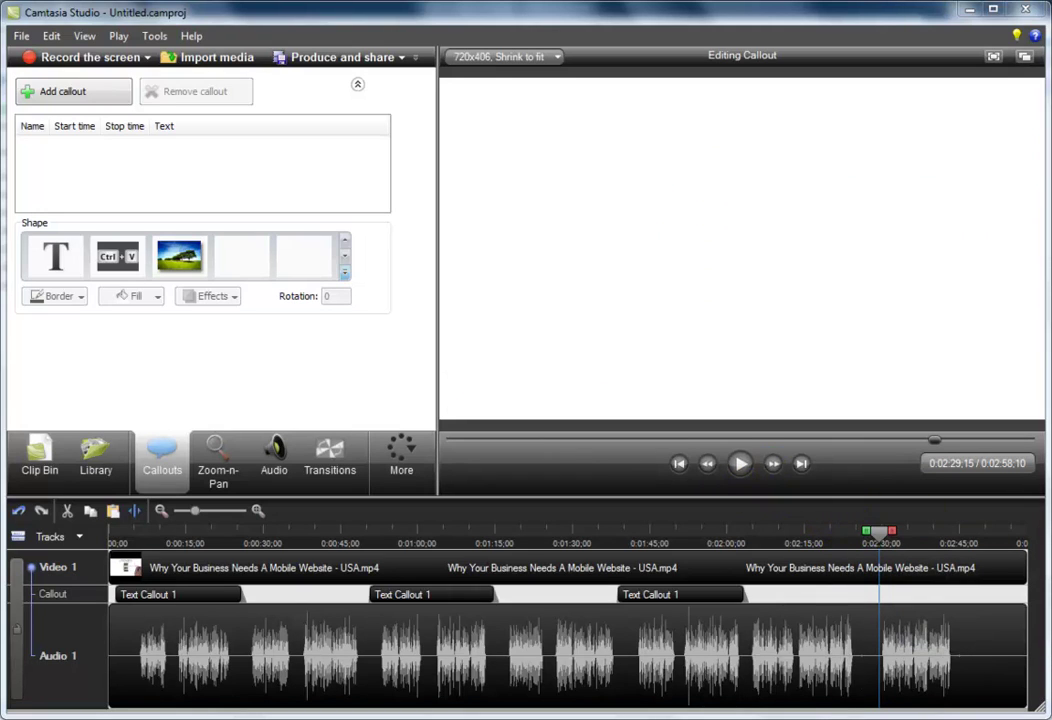
pyautogui.press('space')
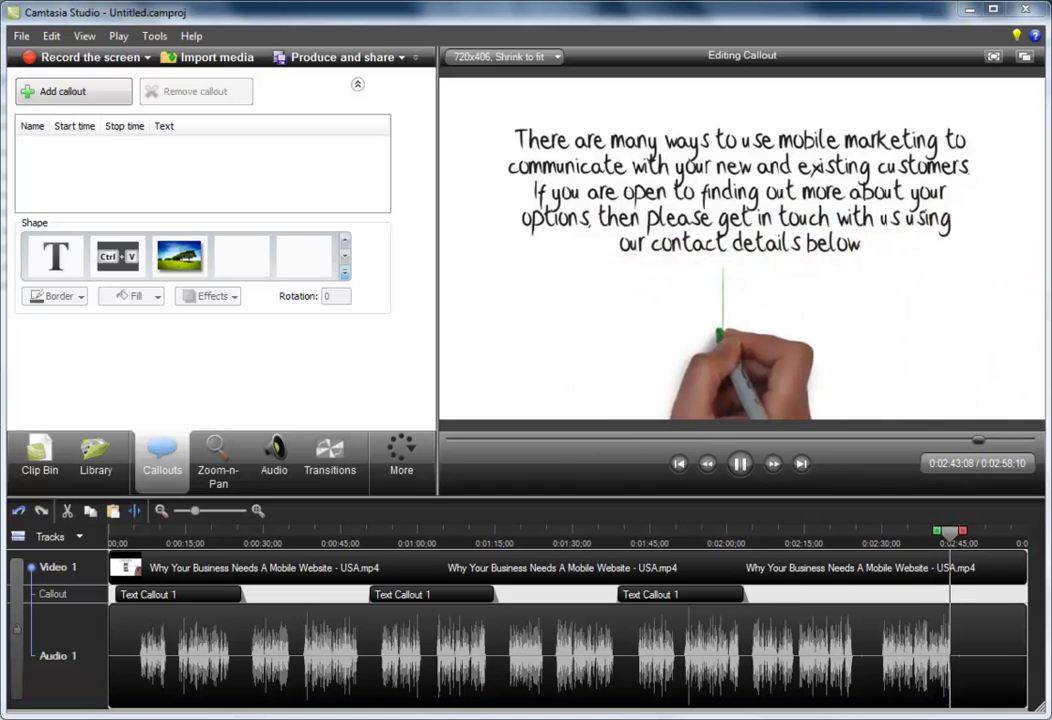
pyautogui.press('space')
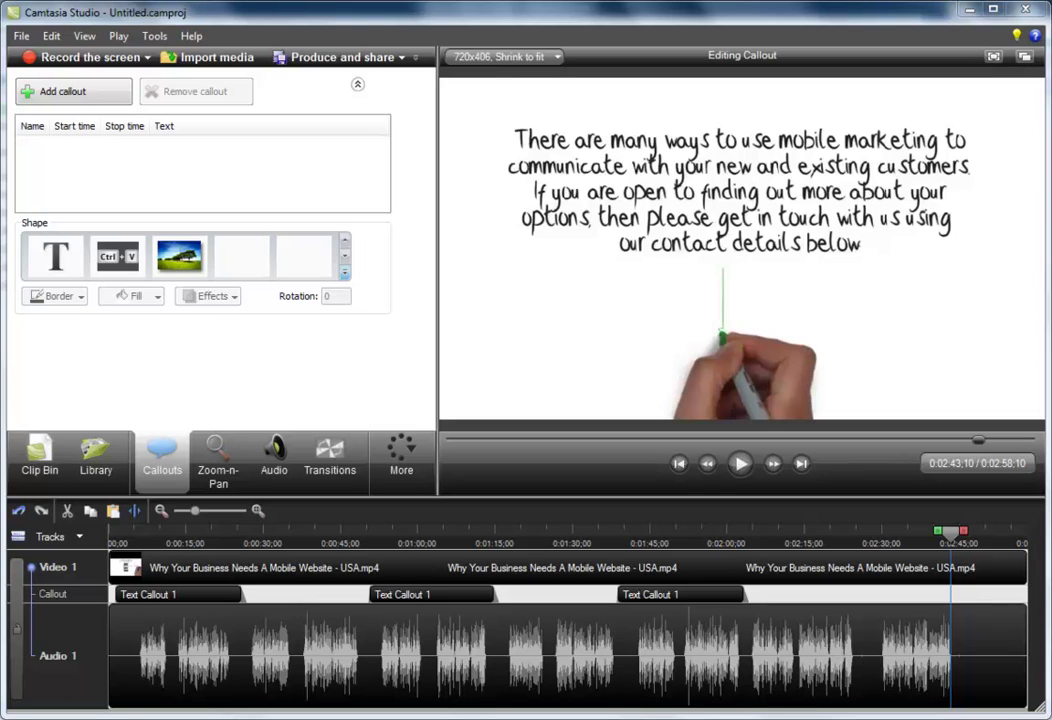
pyautogui.press('space')
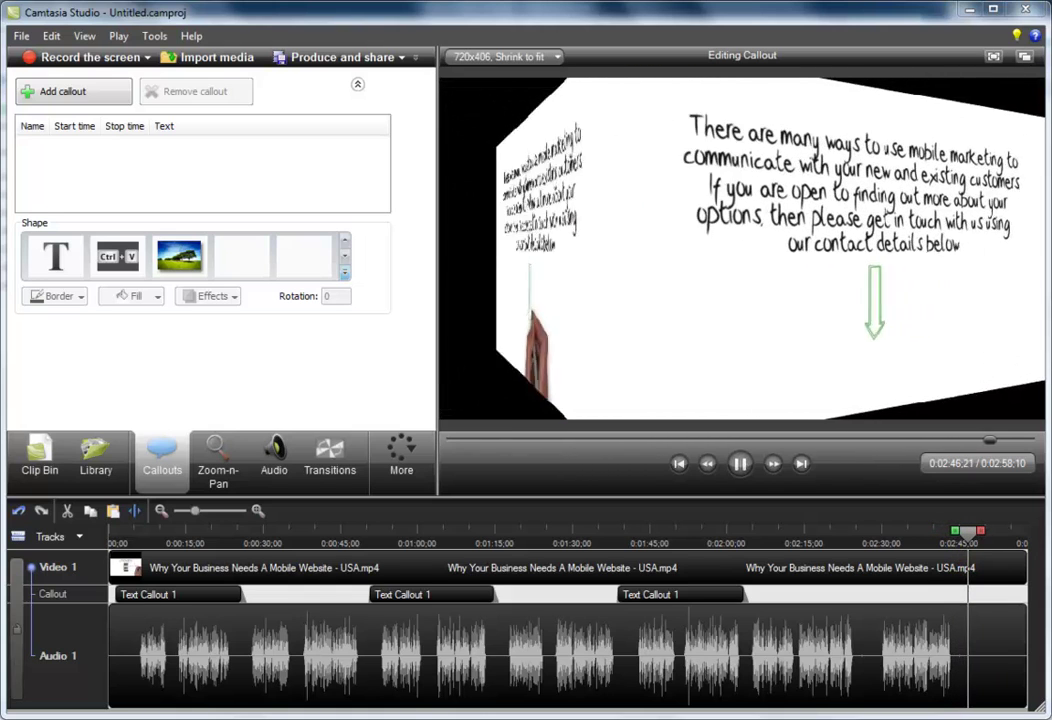
pyautogui.press('space')
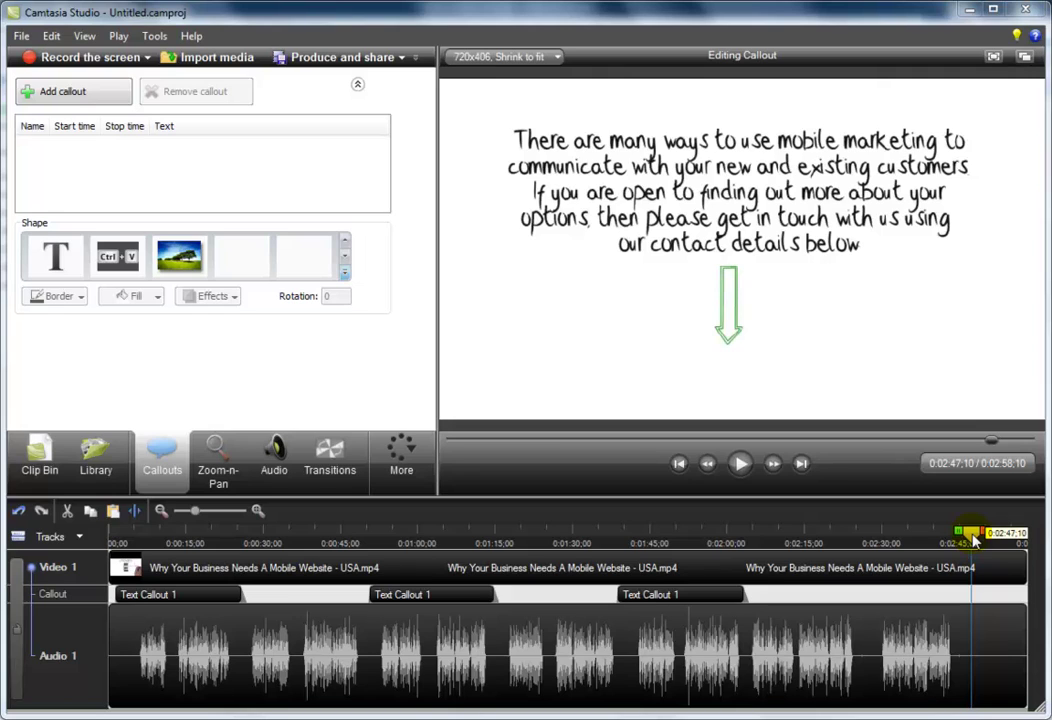
# - Paste a fourth phone-number callout at 2:47 on the final slide and uncheck its Fade out
pyautogui.rightClick(975, 540)
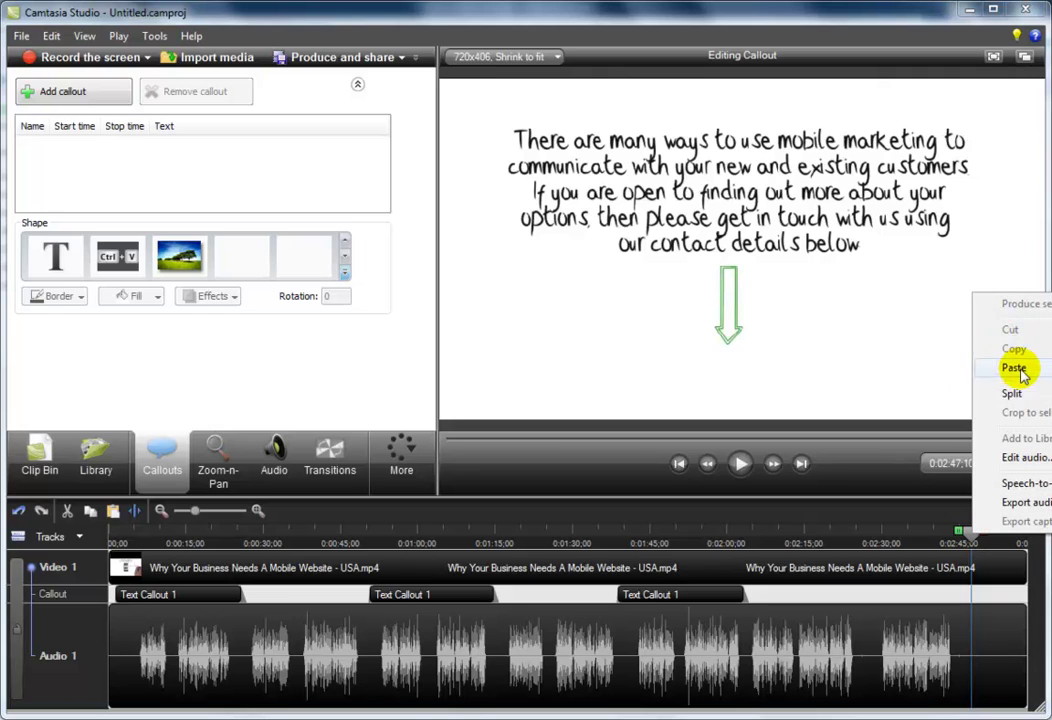
pyautogui.click(1014, 368)
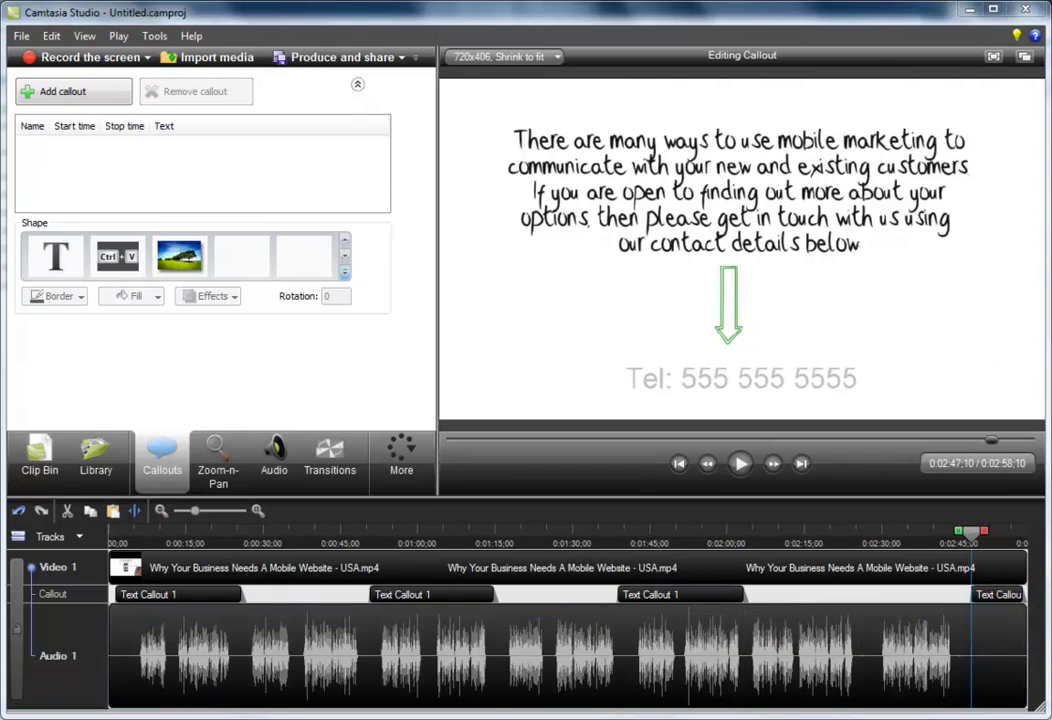
pyautogui.click(1000, 598)
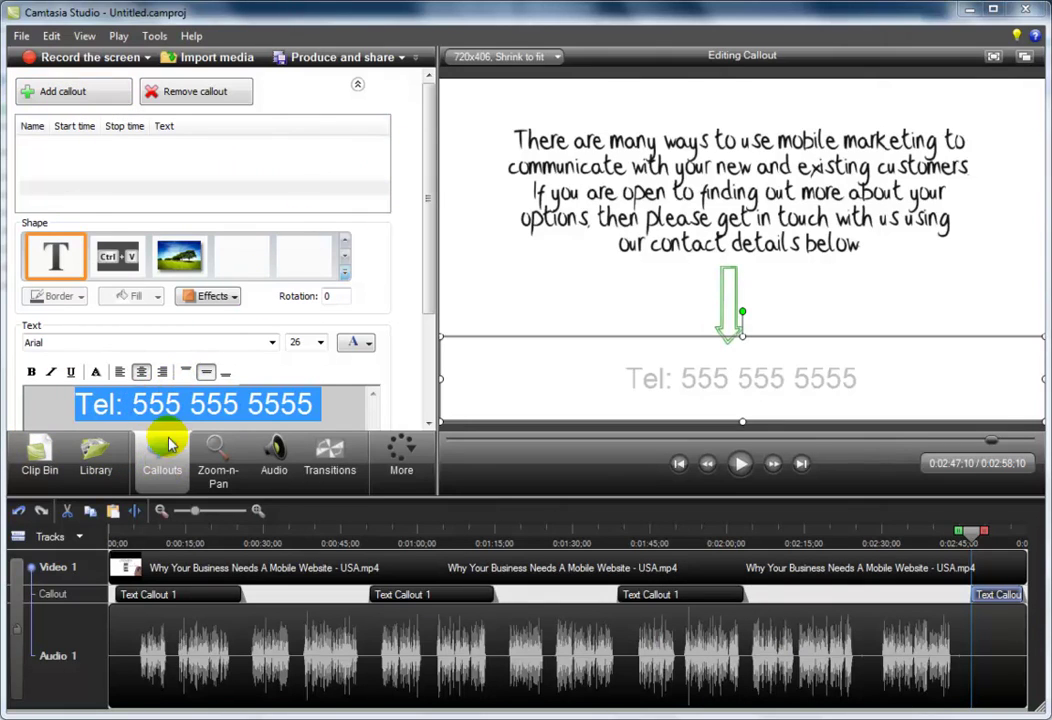
pyautogui.moveTo(430, 210); pyautogui.dragTo(428, 293)
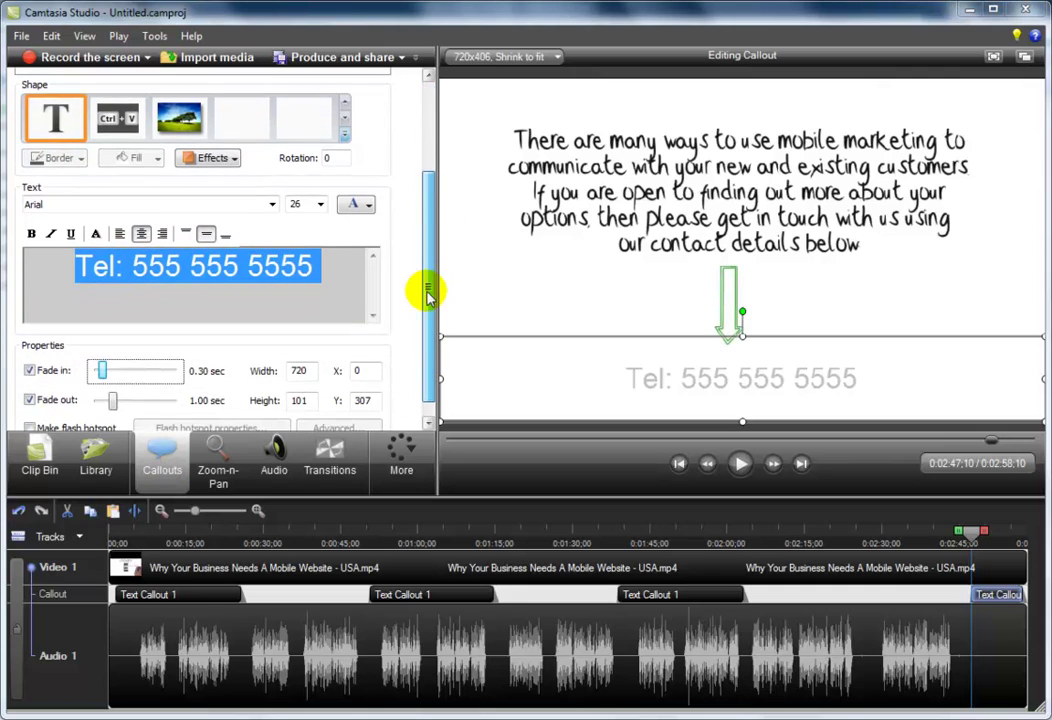
pyautogui.click(30, 400)
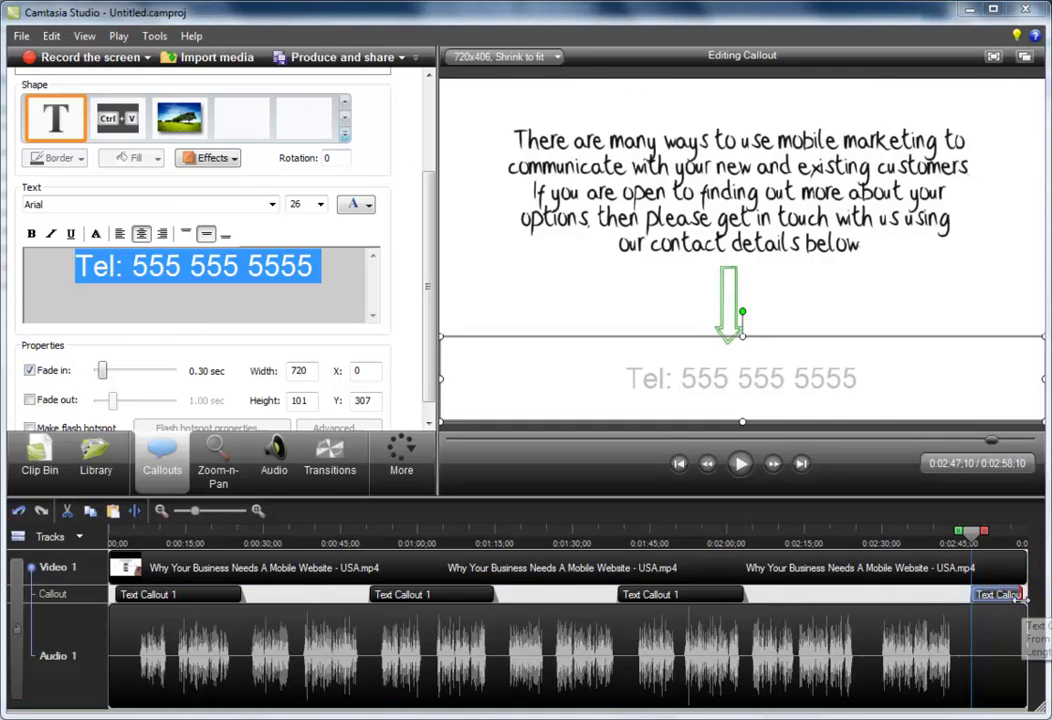
pyautogui.click(1028, 600)
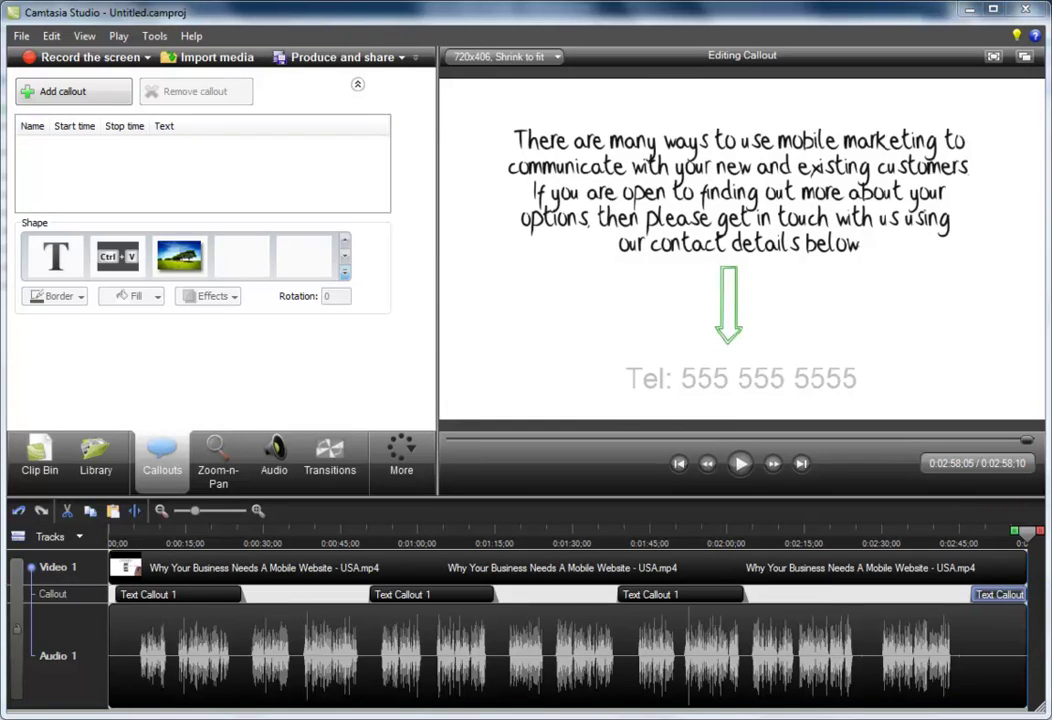
# - Cut the last 1;10 of the video so it ends at 2:57;10 with the final callout
pyautogui.click(974, 622)
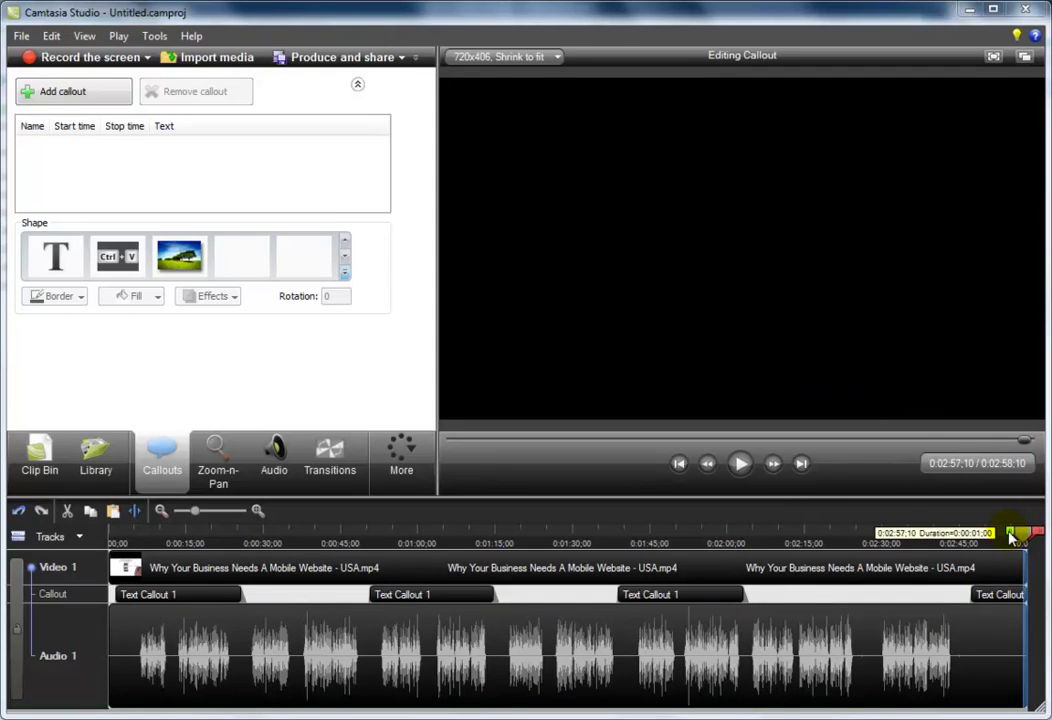
pyautogui.moveTo(1012, 537); pyautogui.dragTo(1012, 538)
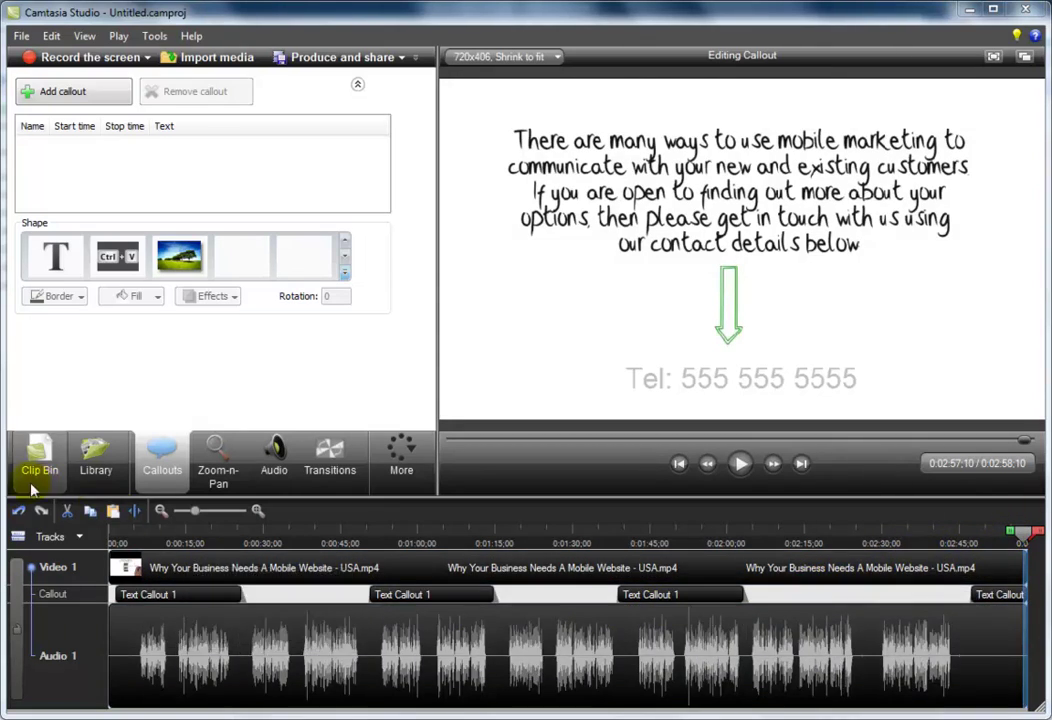
pyautogui.click(67, 511)
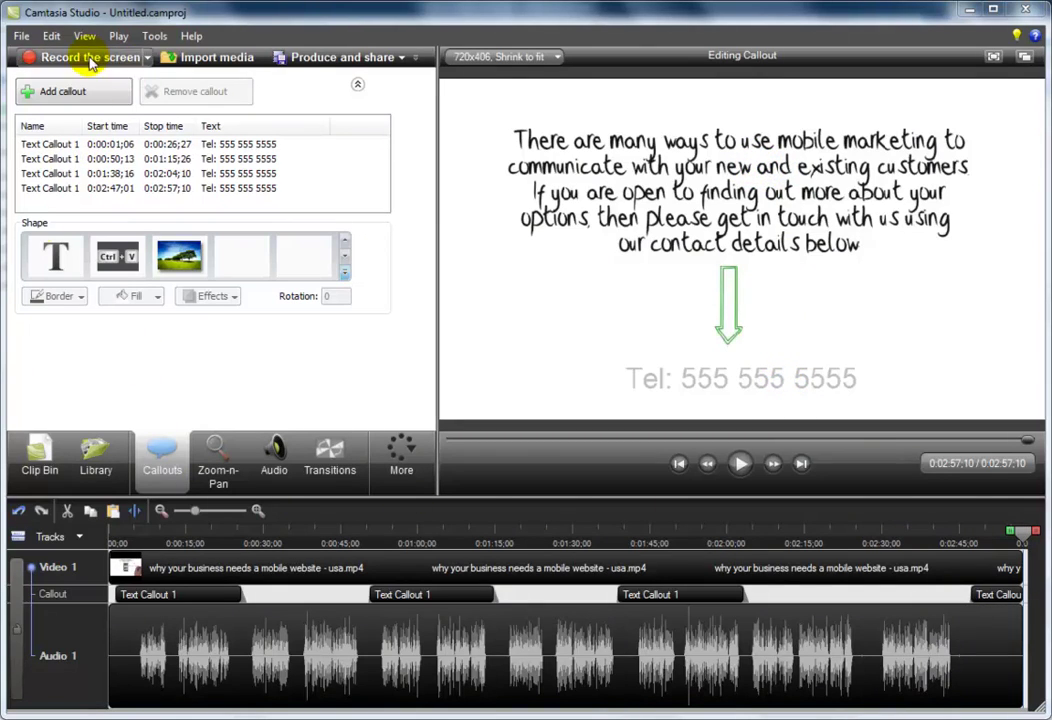
# - Show the Clip Bin and launch the Production Wizard from File > Produce and share
pyautogui.click(36, 450)
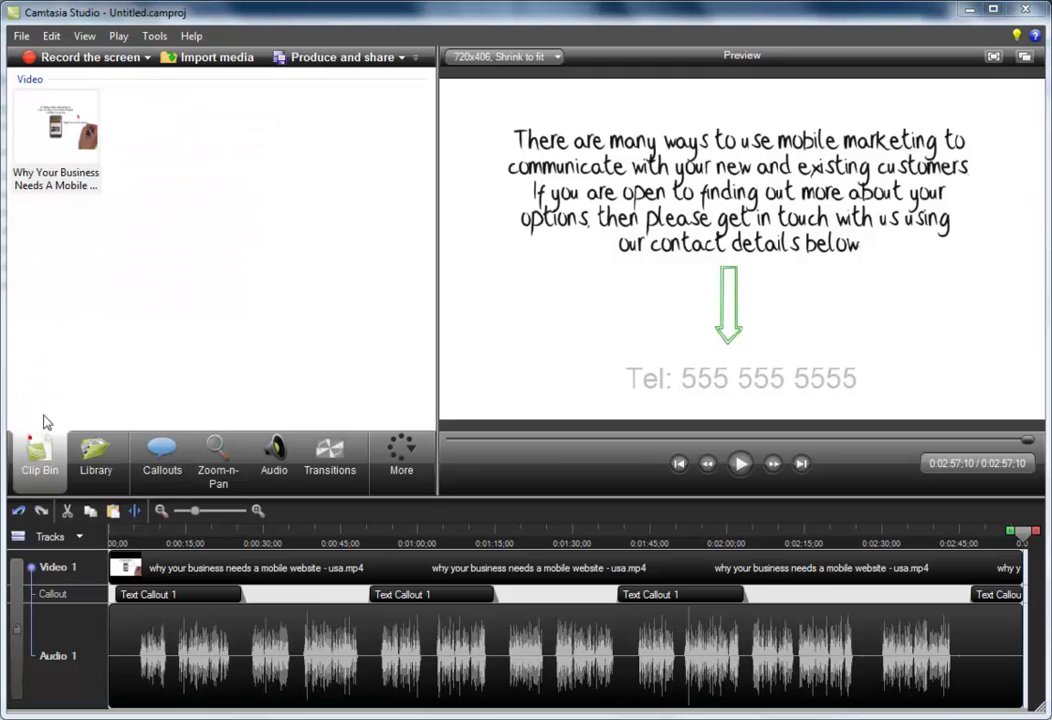
pyautogui.click(22, 37)
pyautogui.moveTo(70, 204)
pyautogui.click(83, 186)
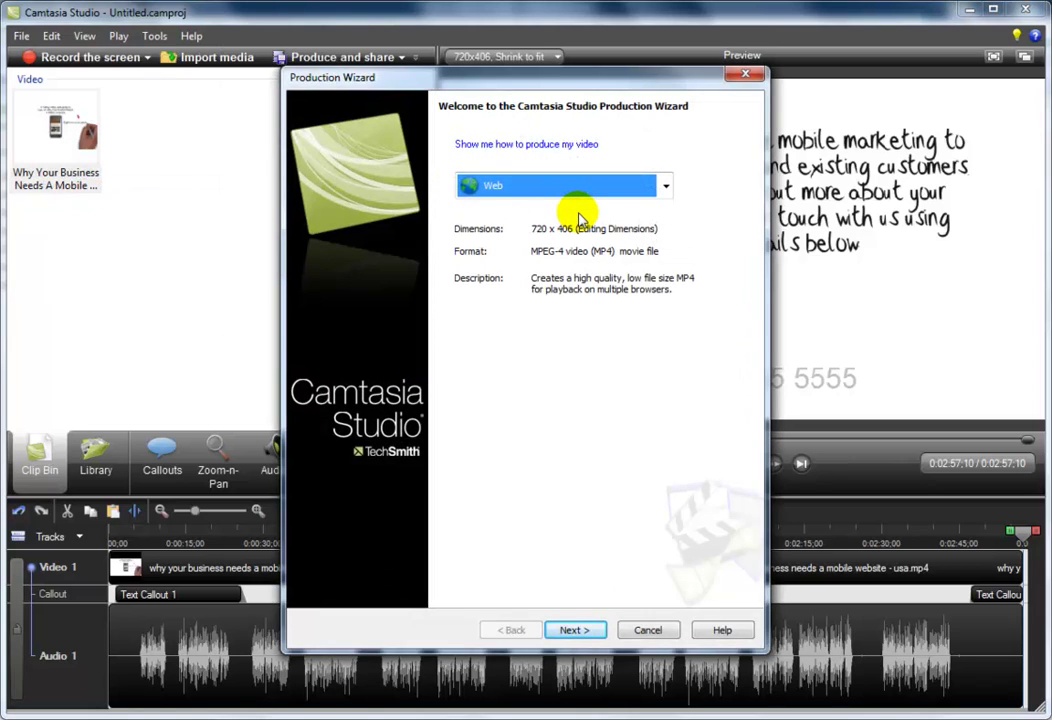